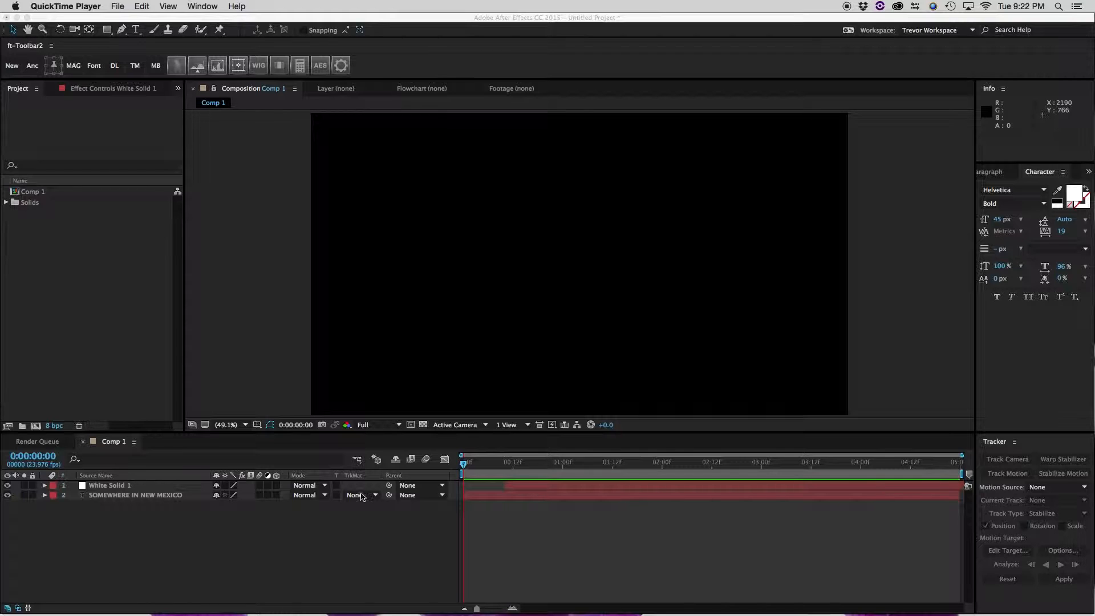
# Play back the finished typewriter title animation in Comp 1 from the start to examine it.
pyautogui.click(358, 553)
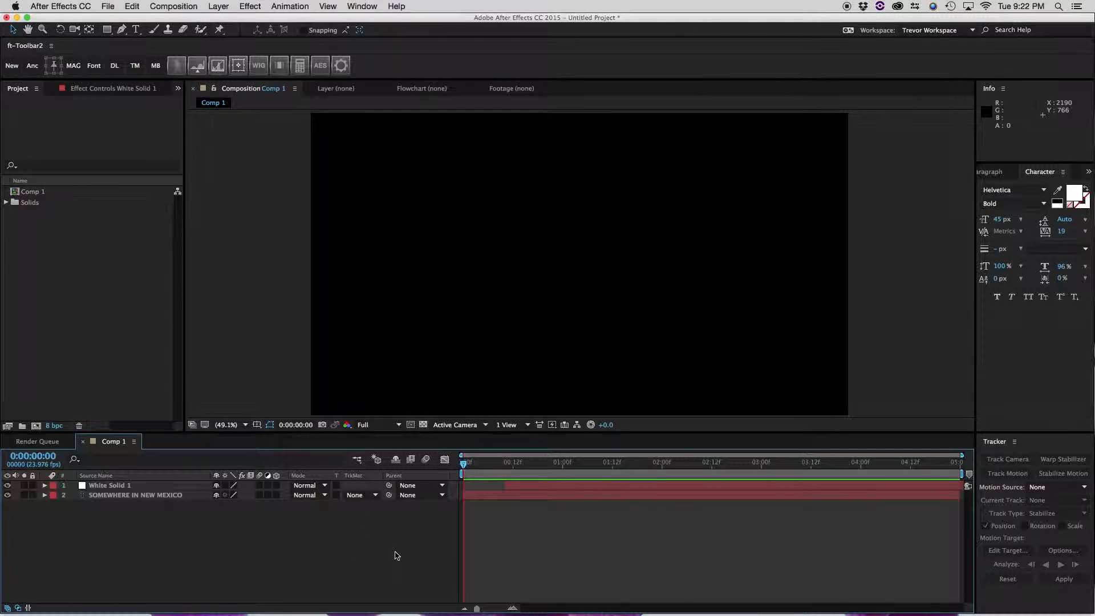
pyautogui.press('space')
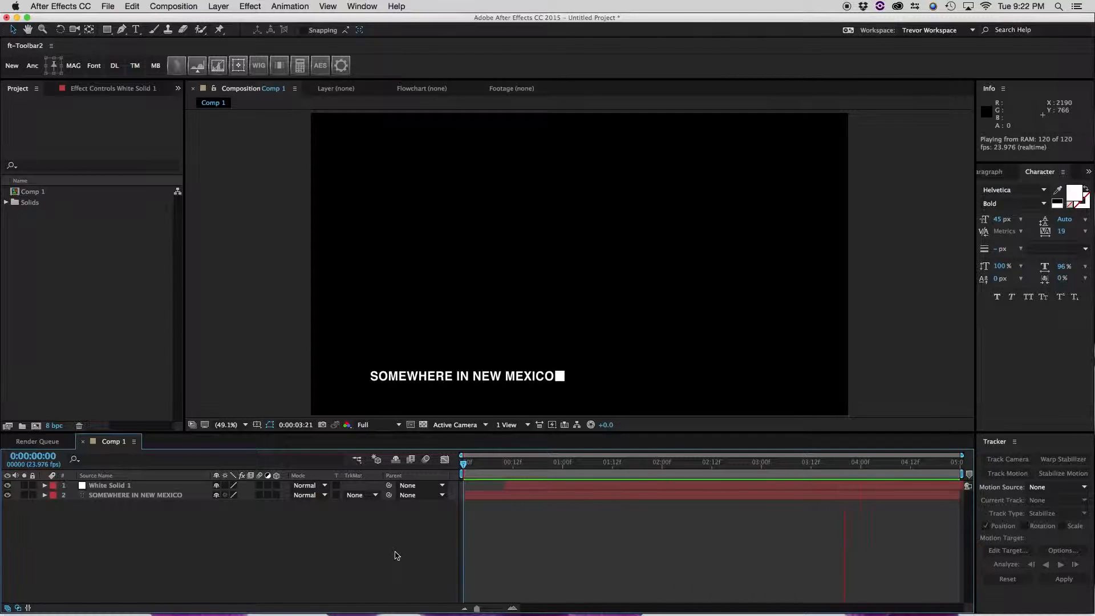
pyautogui.press('space')
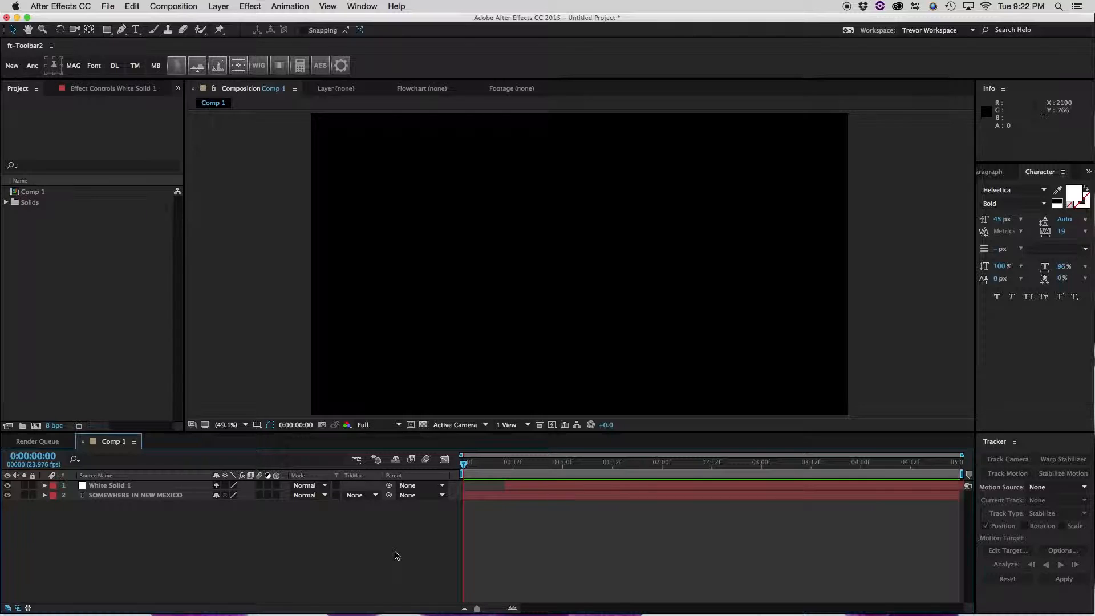
pyautogui.moveTo(462, 465)
pyautogui.mouseDown()
pyautogui.moveTo(568, 464)
pyautogui.moveTo(446, 467)
pyautogui.mouseUp()
pyautogui.press('space')
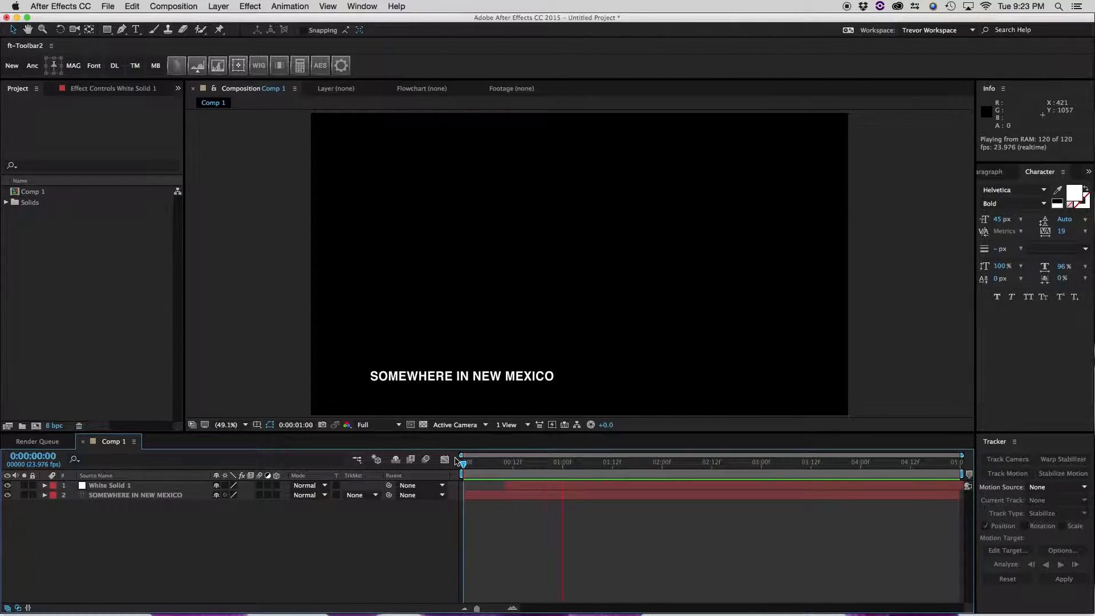
pyautogui.press('space')
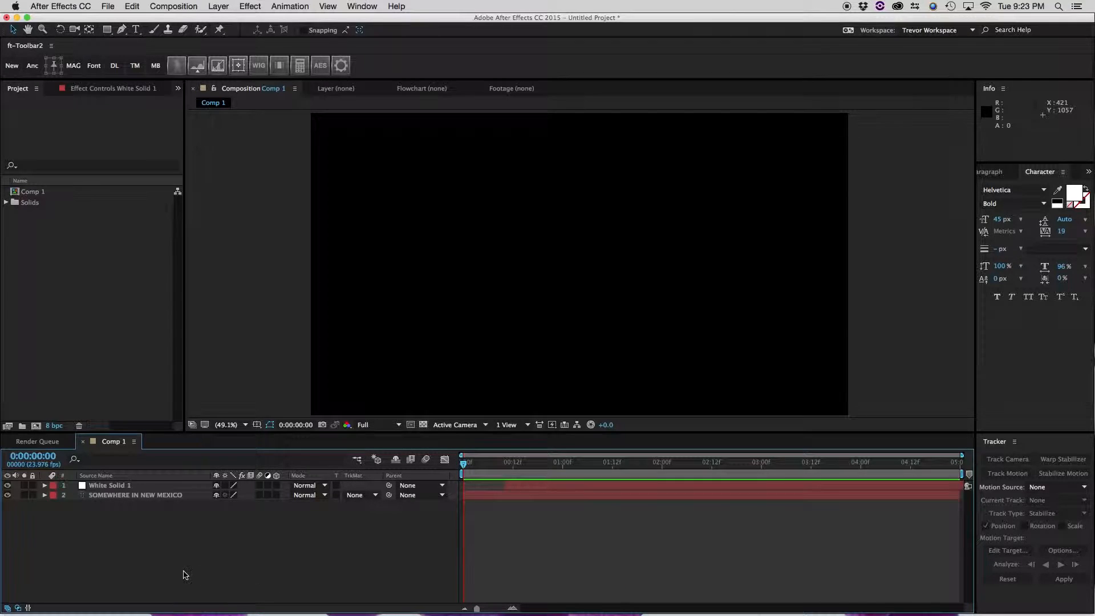
# Delete the existing Comp 1 and the Solids folder from the project.
pyautogui.click(49, 232)
pyautogui.press('super+a')
pyautogui.press('Delete')
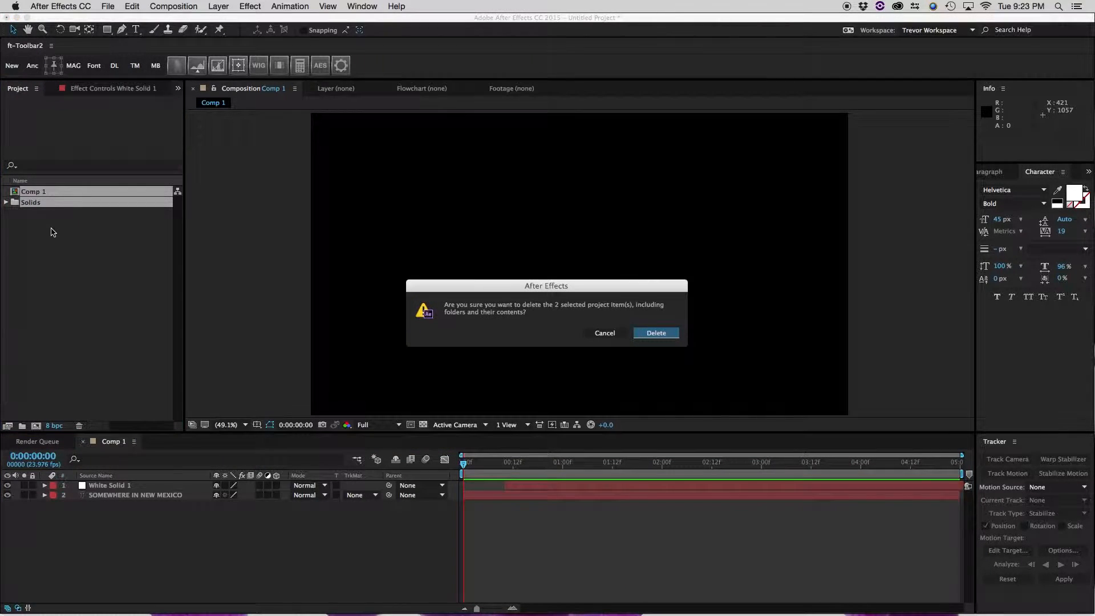
pyautogui.press('Return')
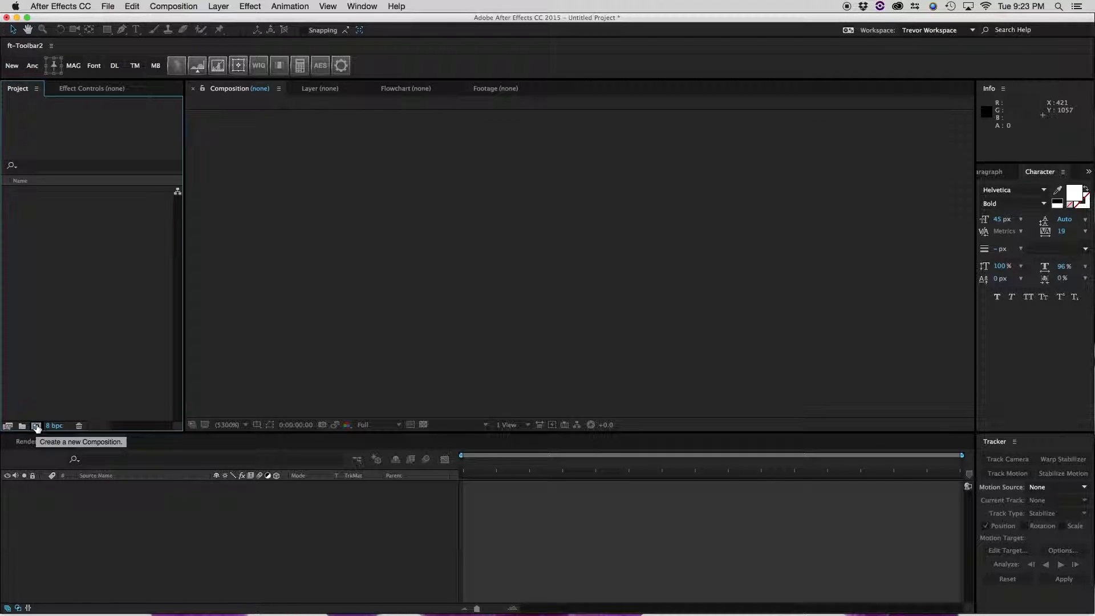
# Create a new composition named "Text Comp" with the existing 1920 x 1080, 23.976 fps, five-second settings.
pyautogui.click(35, 426)
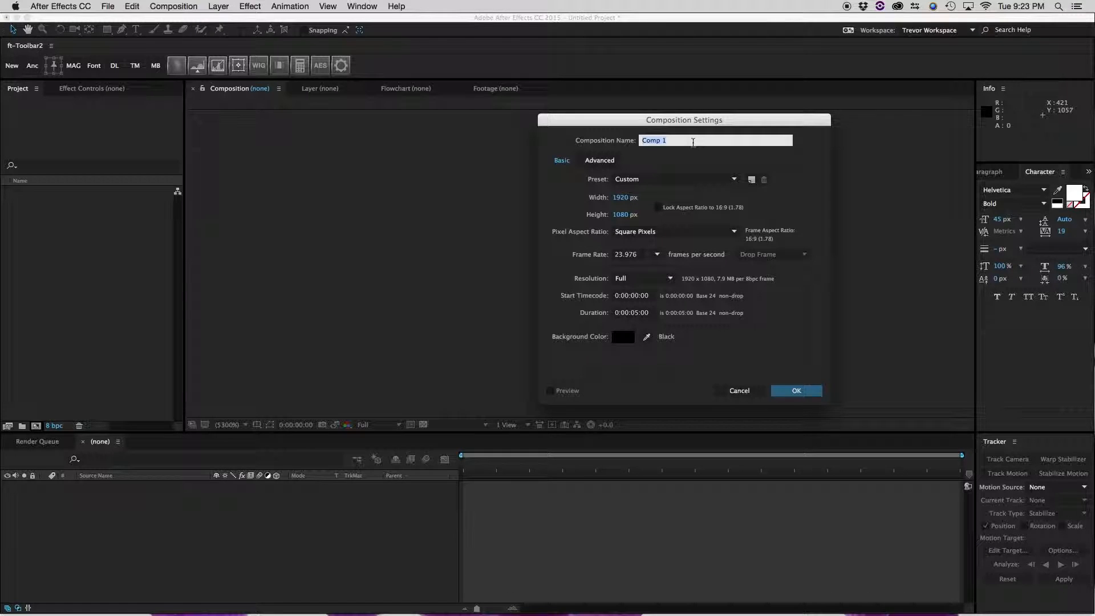
pyautogui.write('Text Comp')
pyautogui.press('Return')
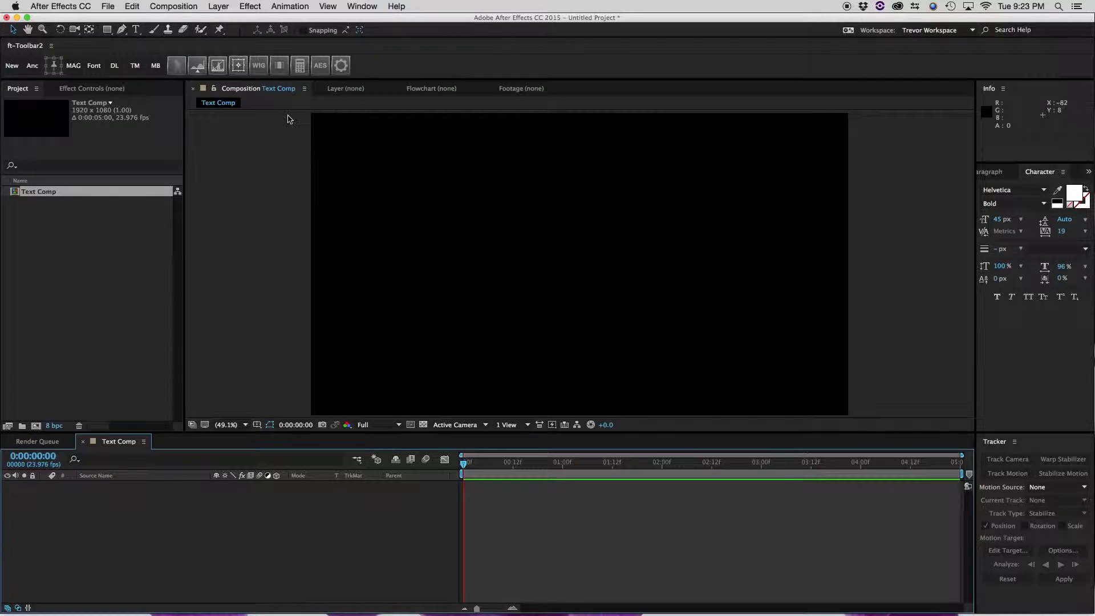
# Add a text layer reading "SOMEWHERE IN NEW MEXICO" near the middle of the composition.
pyautogui.press('super+t')
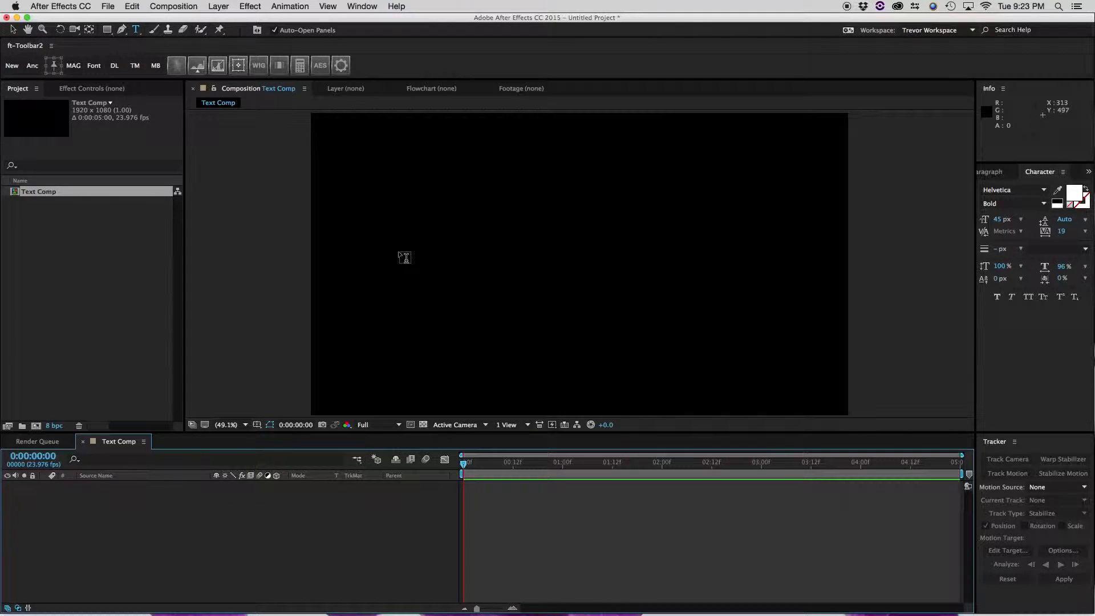
pyautogui.click(476, 257)
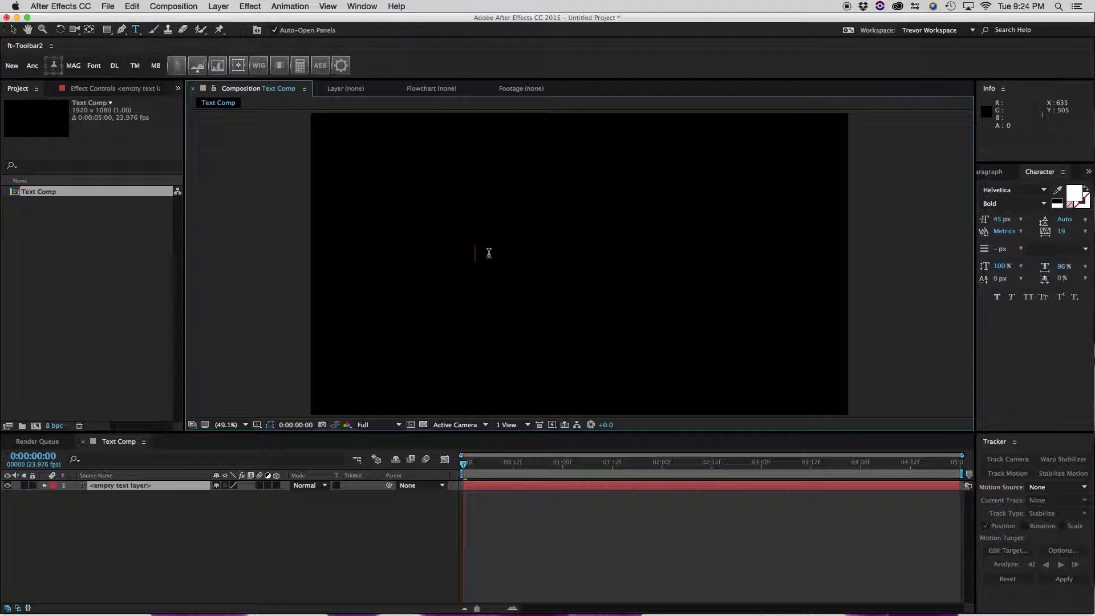
pyautogui.write('SOMEWHERE IN NEW MEXICO')
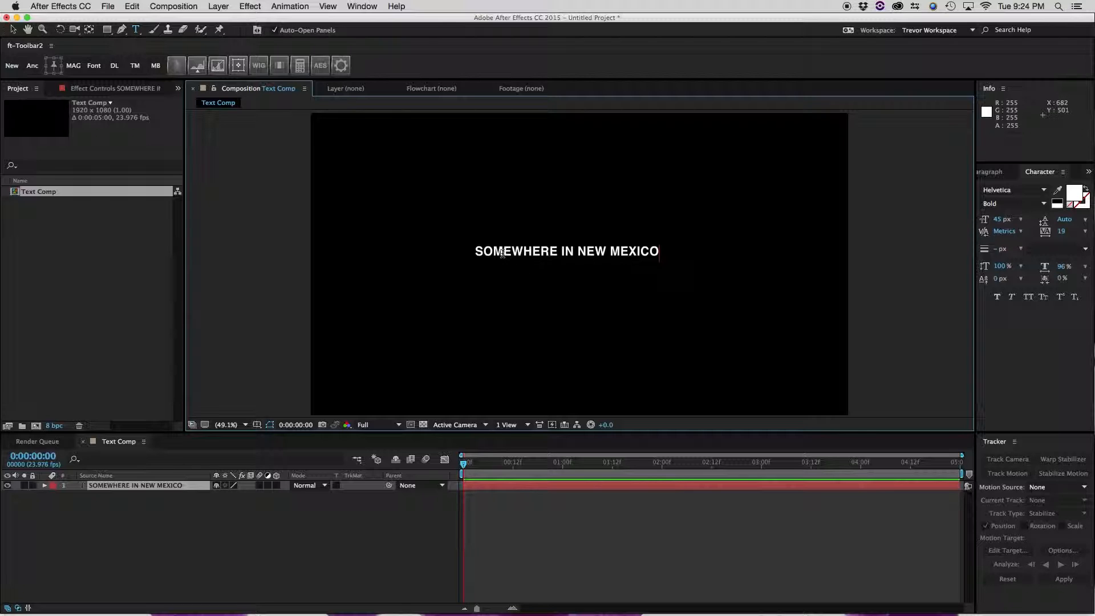
# Select the whole title text and examine its font family and the available font styles.
pyautogui.press('super+a')
pyautogui.click(1029, 192)
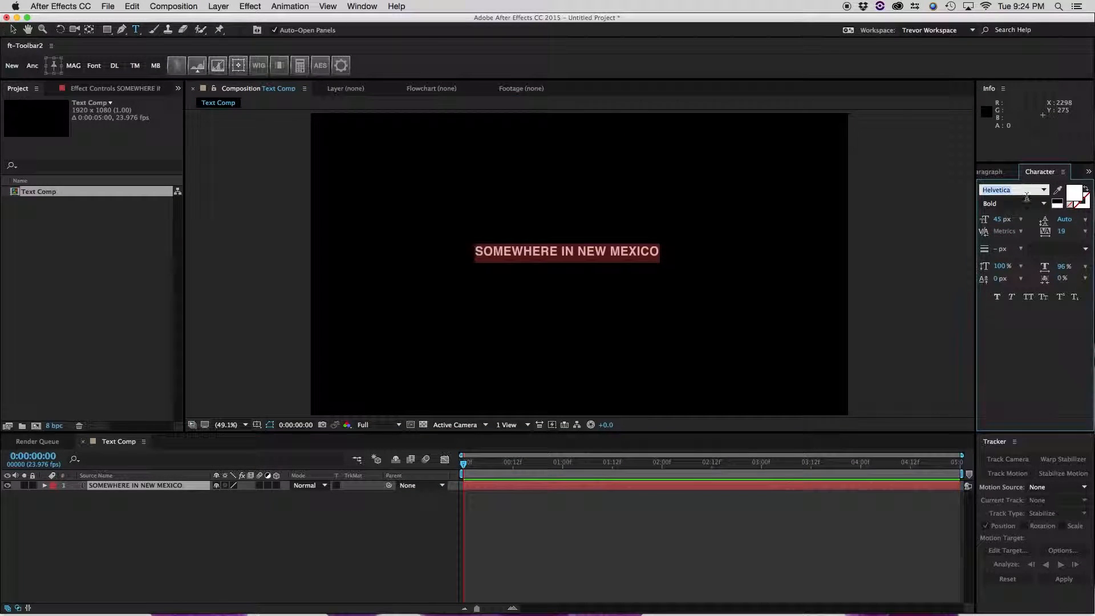
pyautogui.click(1043, 203)
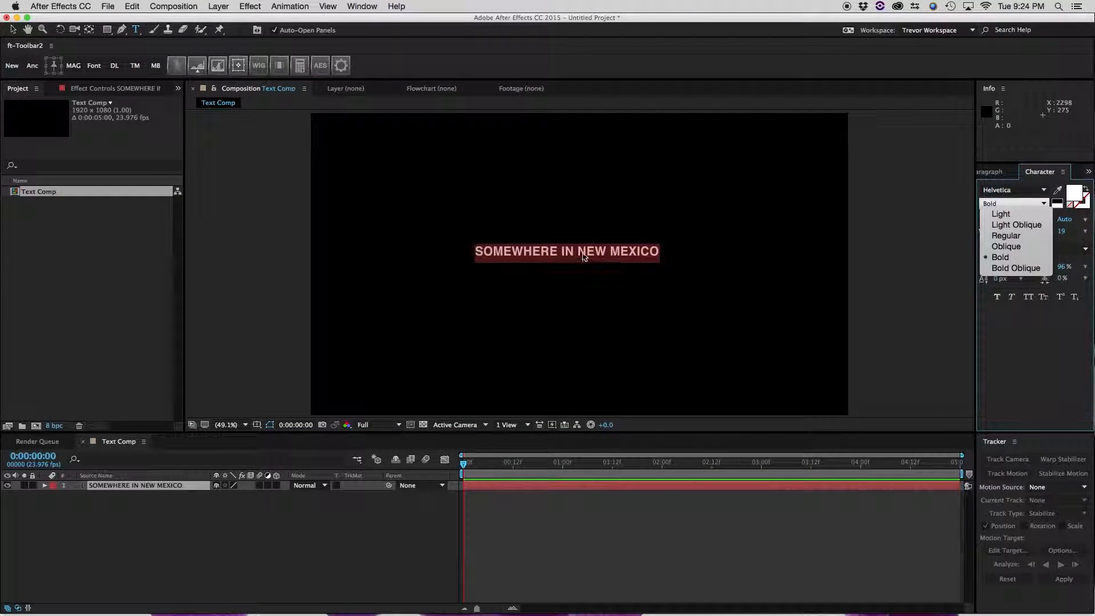
pyautogui.click(575, 256)
pyautogui.click(629, 245)
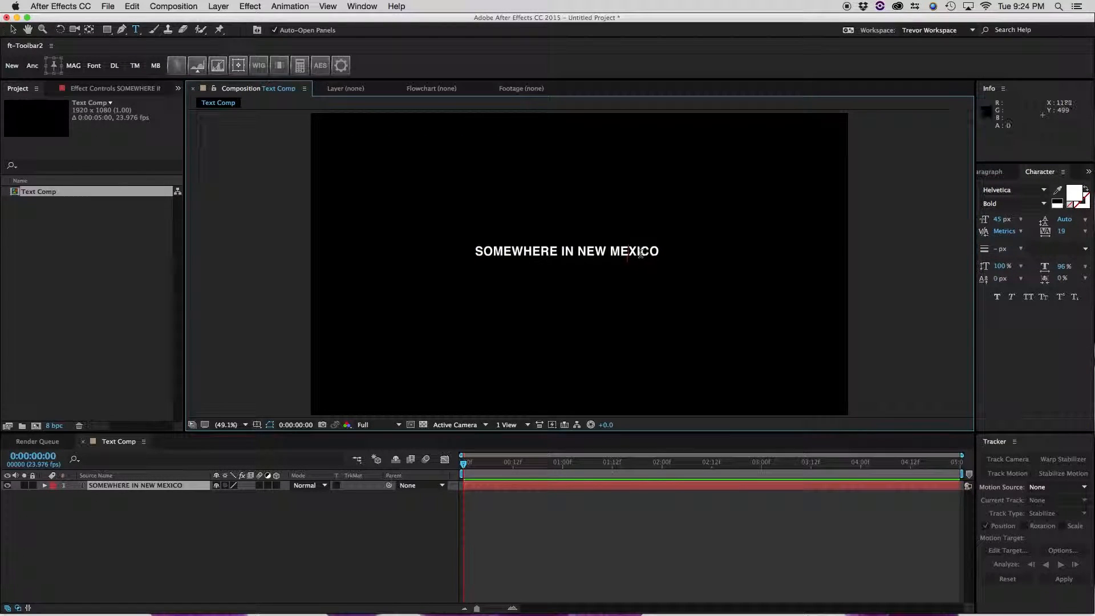
pyautogui.click(596, 251)
# Finish text editing, show the title-safe guides, and move the title to their lower-left corner at about 214, 954.
pyautogui.press('Escape')
pyautogui.press('v')
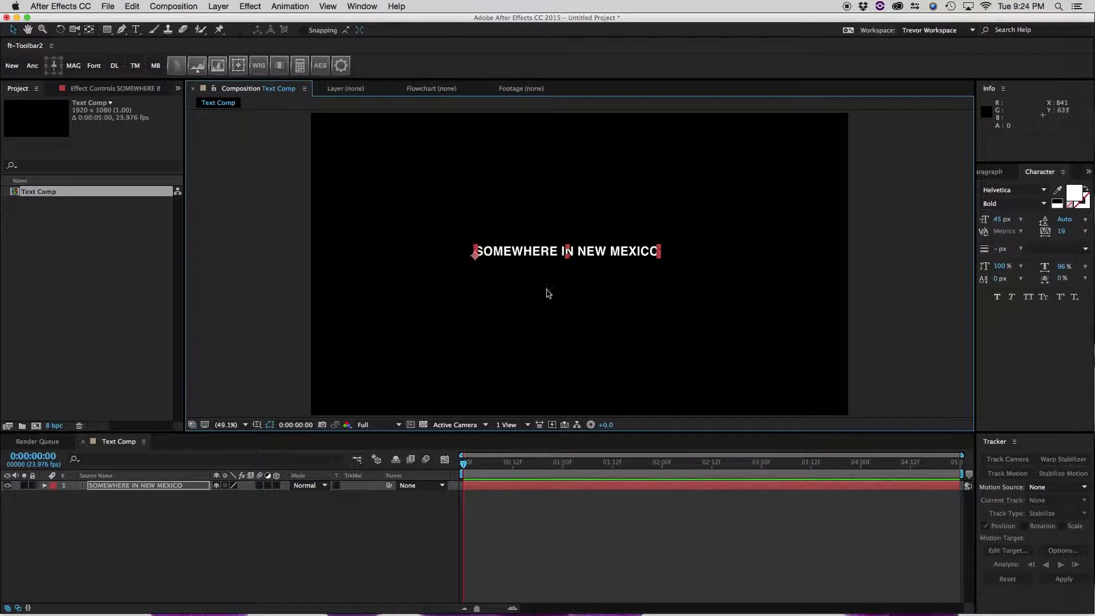
pyautogui.press("'")
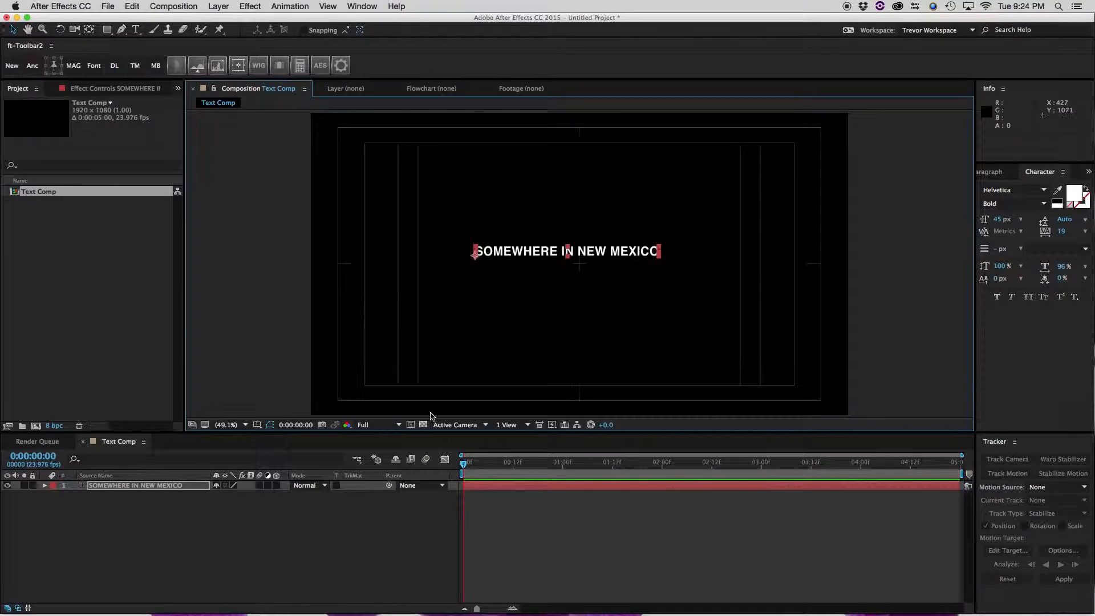
pyautogui.click(257, 425)
pyautogui.click(259, 426)
pyautogui.press("'")
pyautogui.press("'")
pyautogui.moveTo(542, 253); pyautogui.dragTo(438, 377)
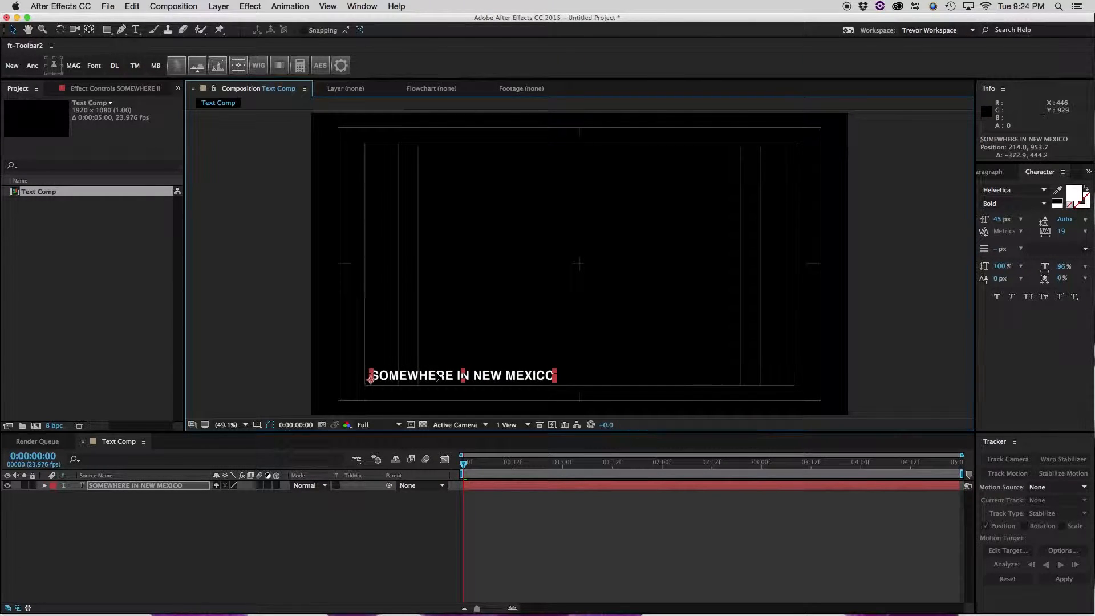
pyautogui.click(382, 539)
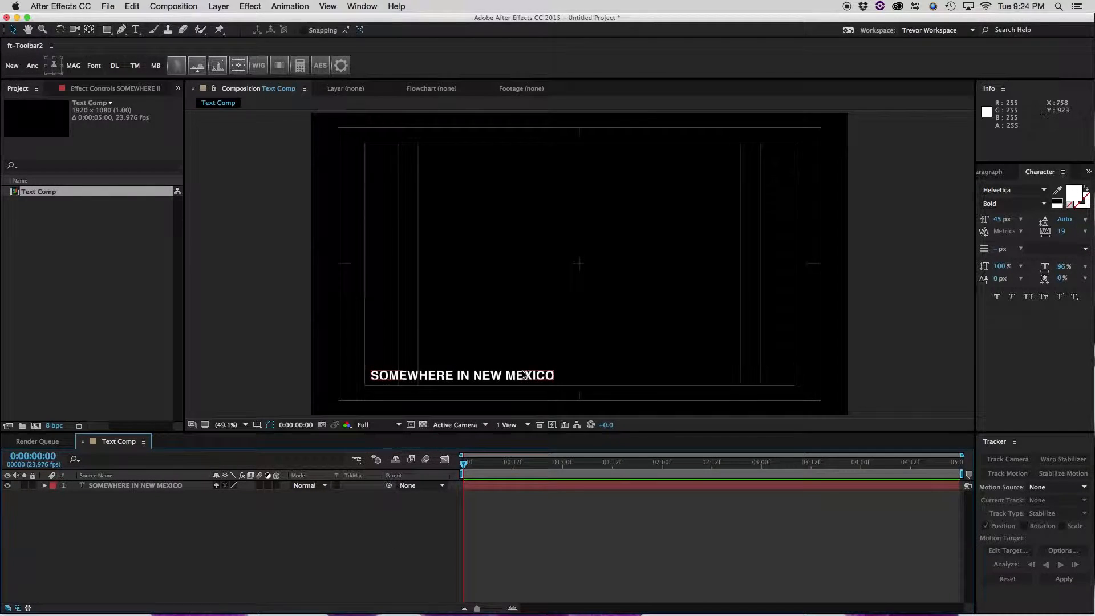
# Hide the title-safe guides and play back the unanimated title.
pyautogui.press("'")
pyautogui.press('space')
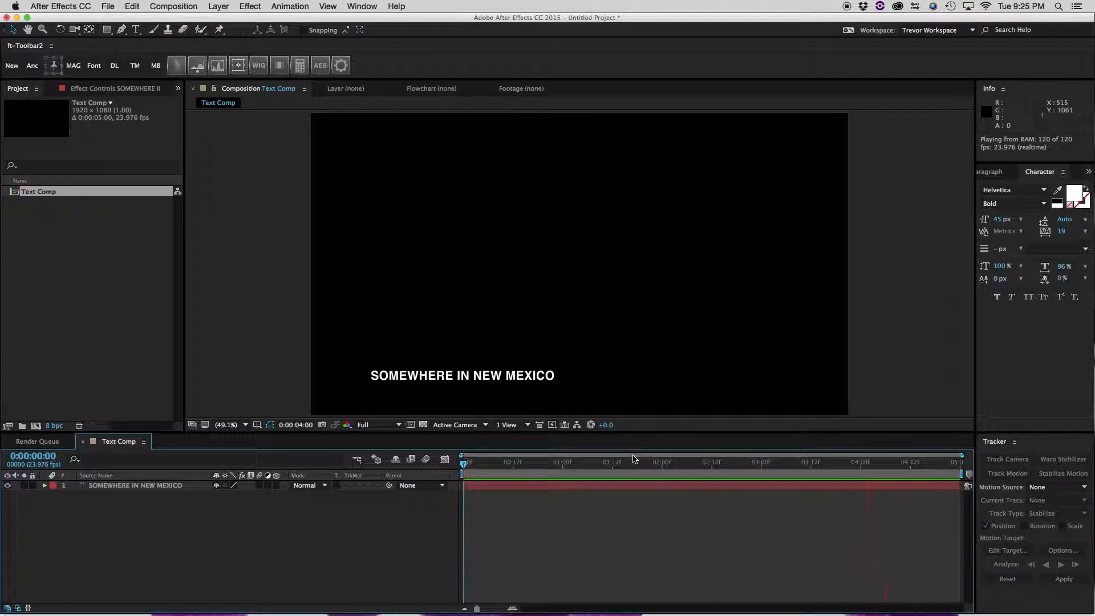
pyautogui.press('space')
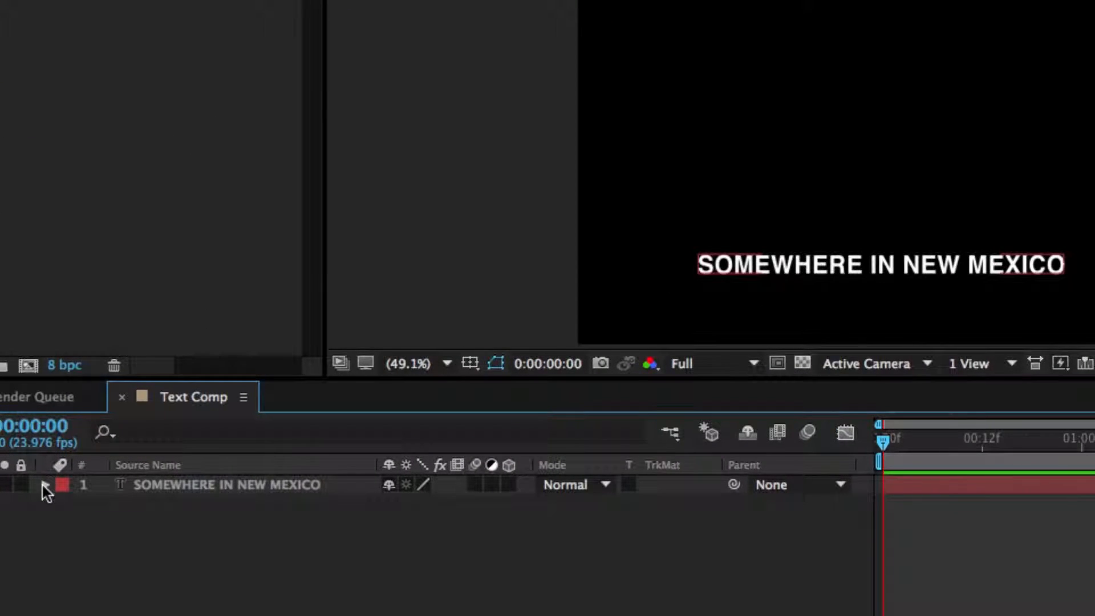
# Add an Opacity text animator to the "SOMEWHERE IN NEW MEXICO" layer.
pyautogui.click(45, 485)
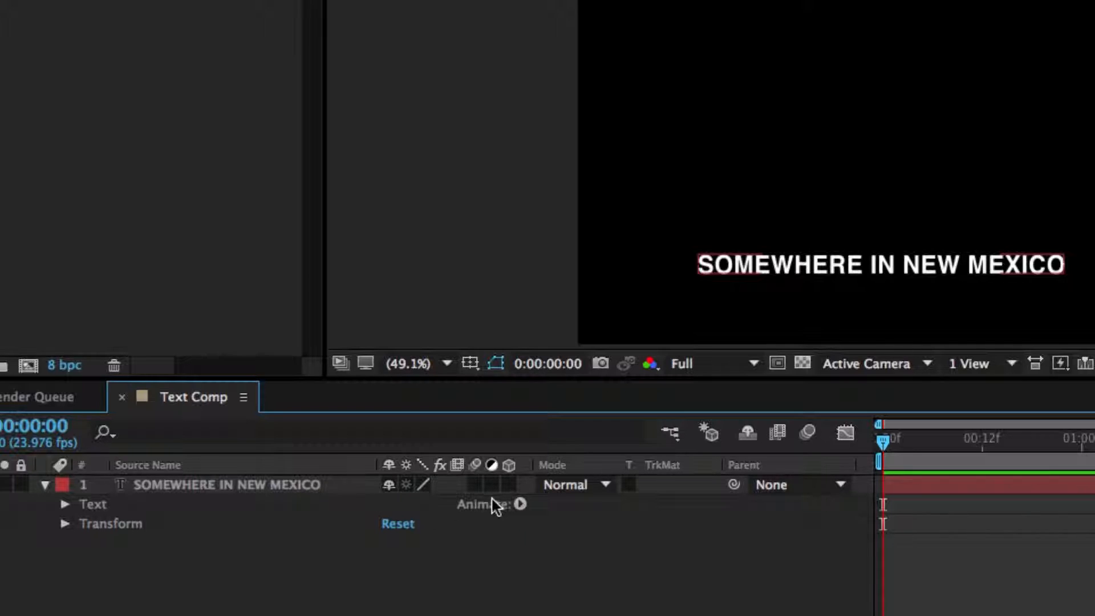
pyautogui.click(521, 504)
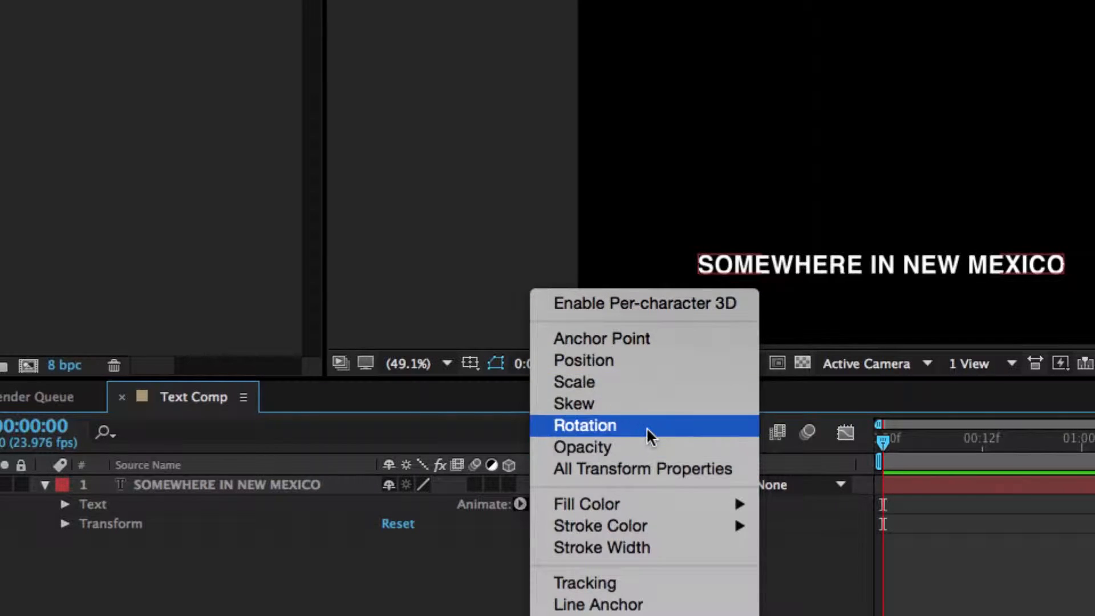
pyautogui.click(615, 442)
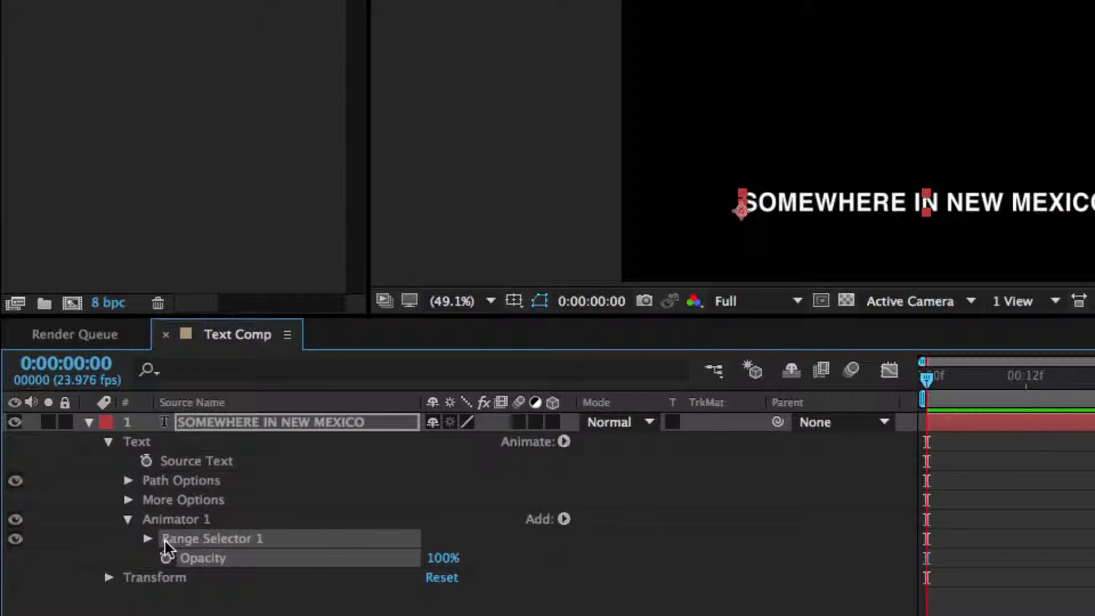
# Expand the animator's Range Selector and its Advanced settings, and enlarge the timeline area so all properties fit.
pyautogui.click(148, 539)
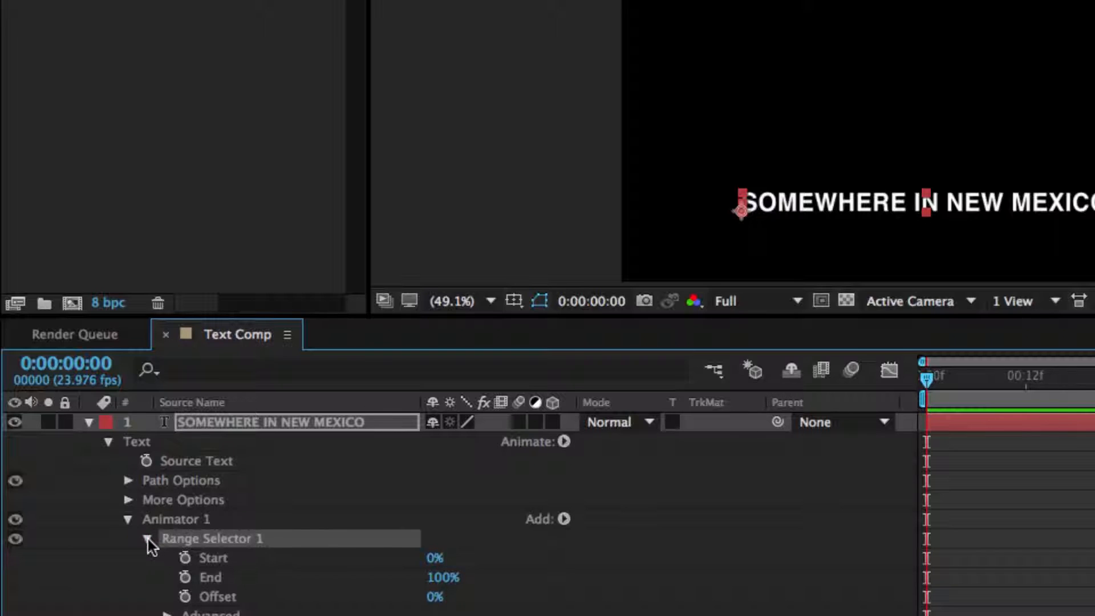
pyautogui.scroll(-1, 217, 539)
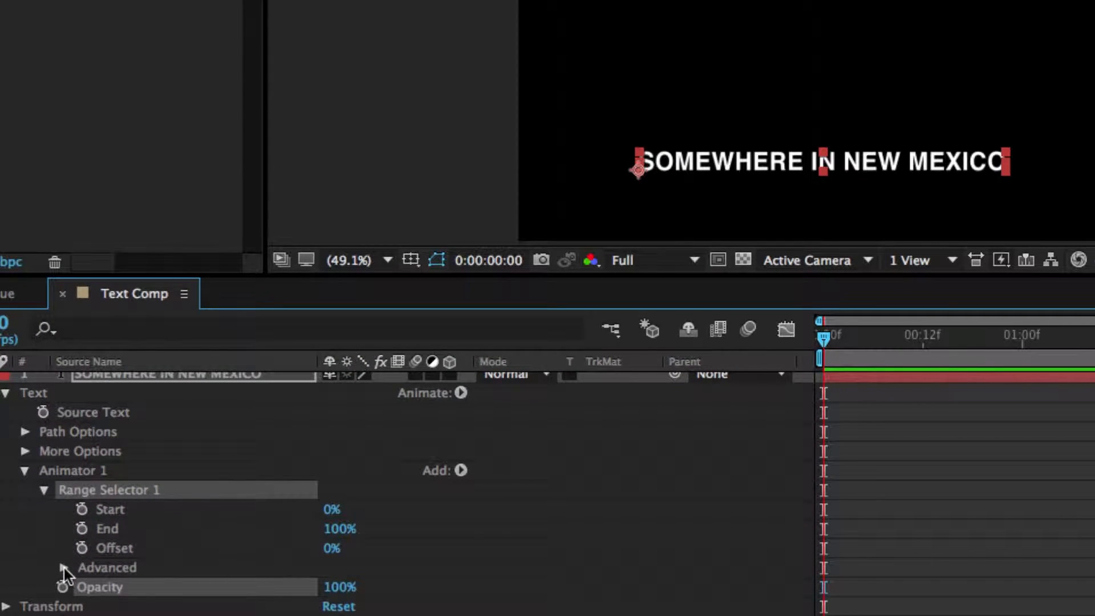
pyautogui.click(64, 568)
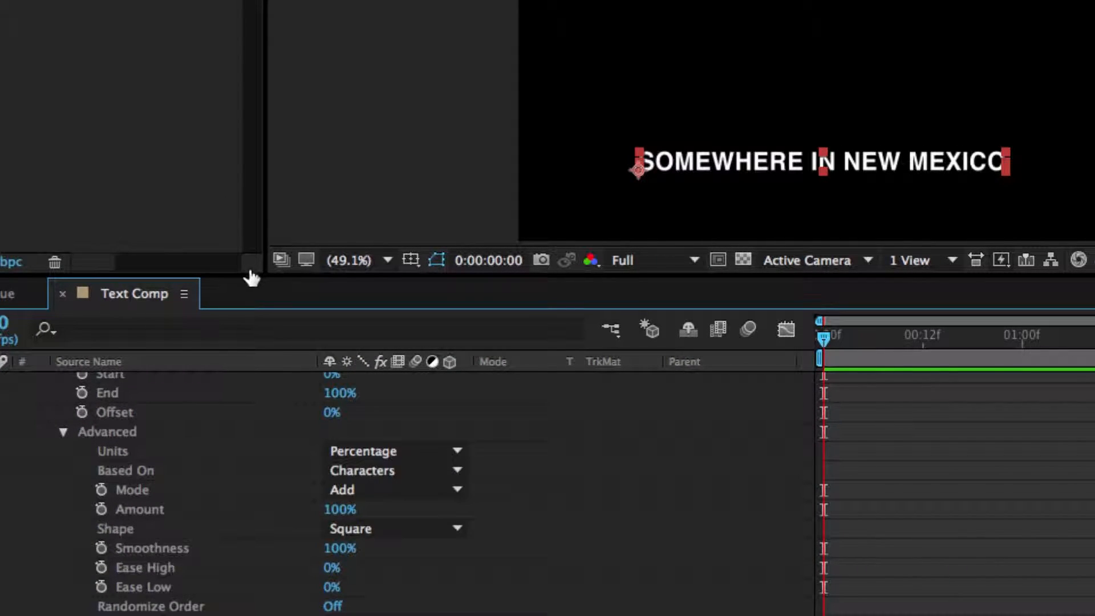
pyautogui.moveTo(250, 274); pyautogui.dragTo(250, 63)
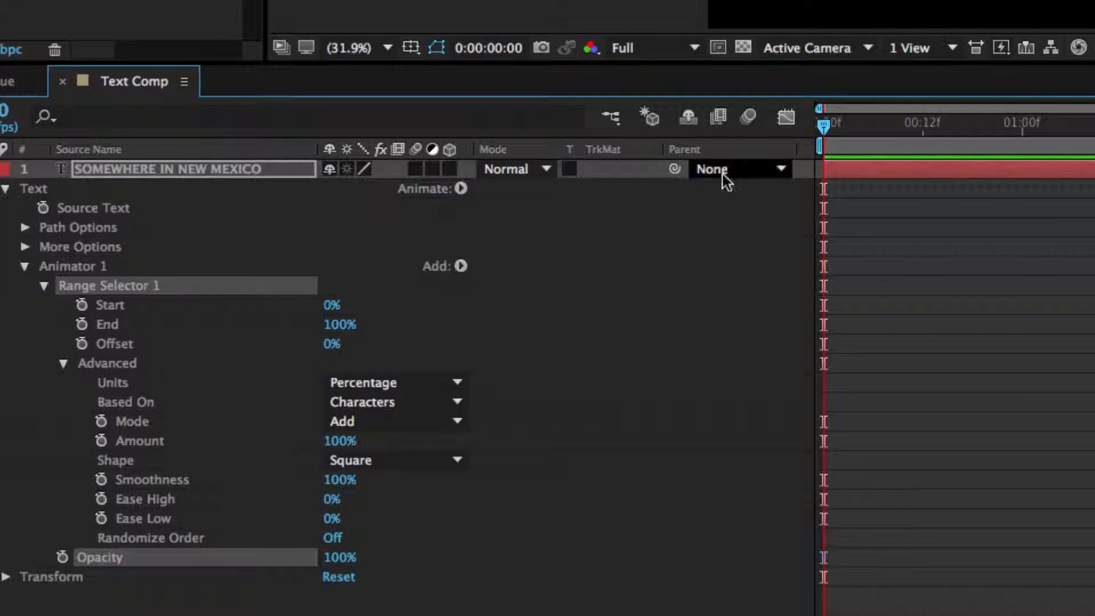
pyautogui.press('space')
pyautogui.press('space')
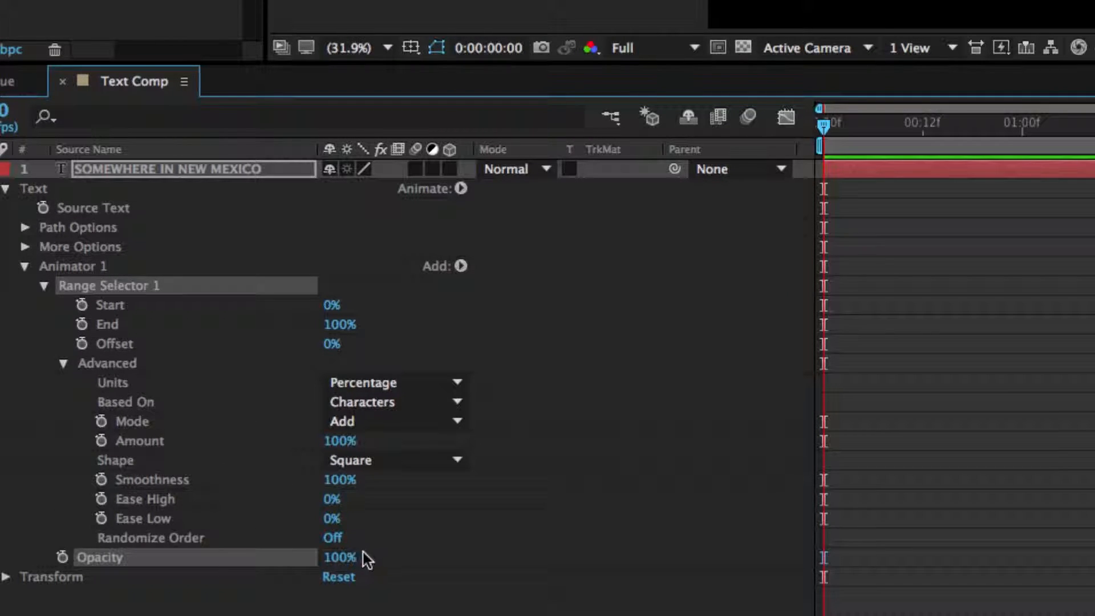
# Set the animator's Opacity and Smoothness to 0% and base the range selector on Characters Excluding Spaces.
pyautogui.moveTo(339, 557); pyautogui.dragTo(235, 564)
pyautogui.moveTo(340, 484); pyautogui.dragTo(142, 489)
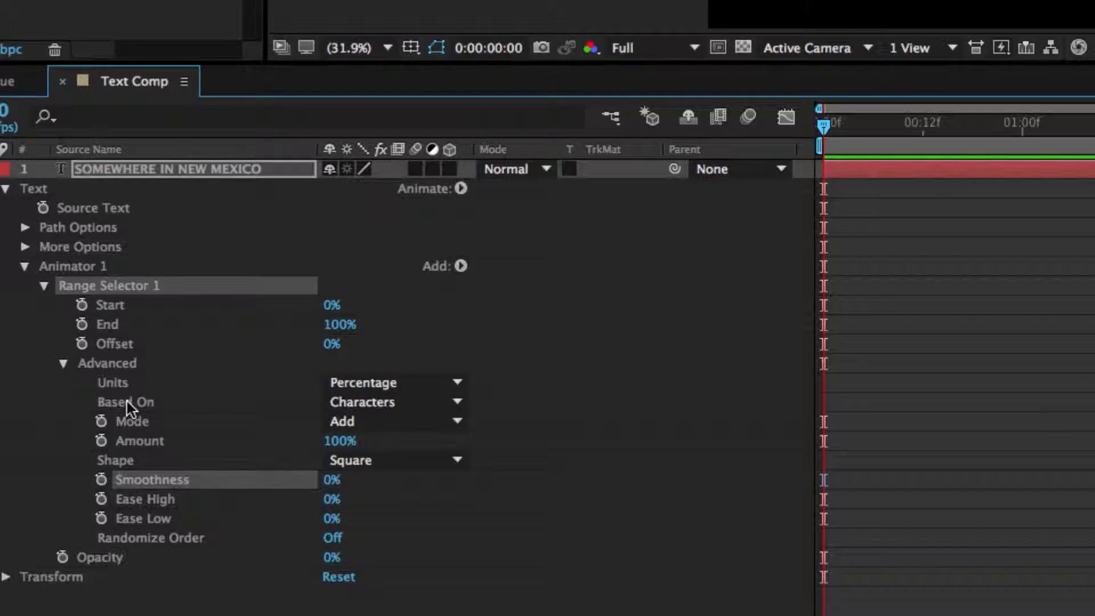
pyautogui.click(368, 402)
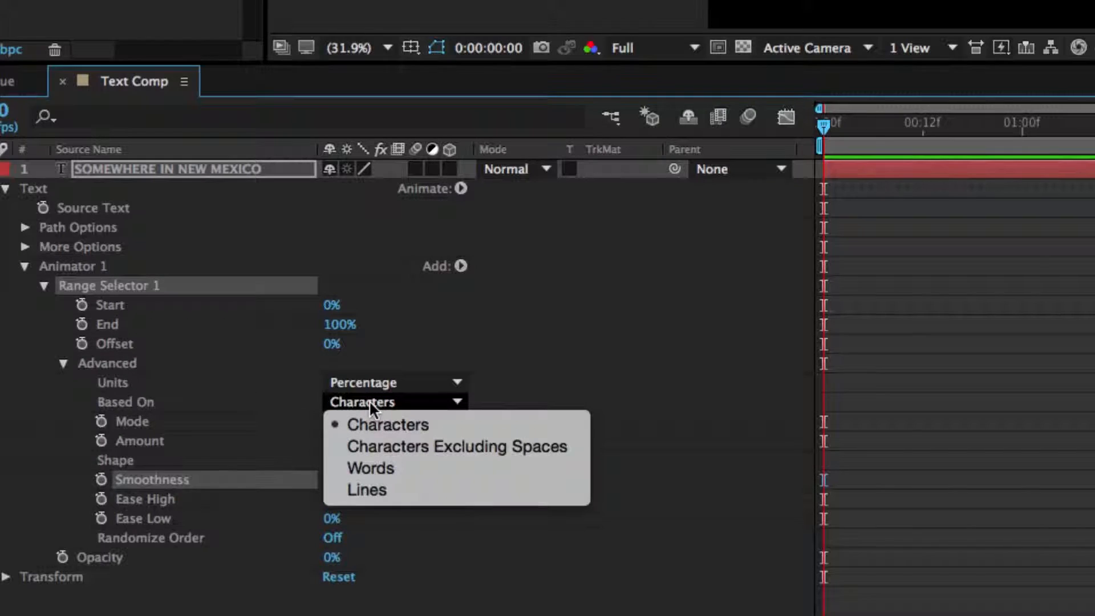
pyautogui.click(491, 444)
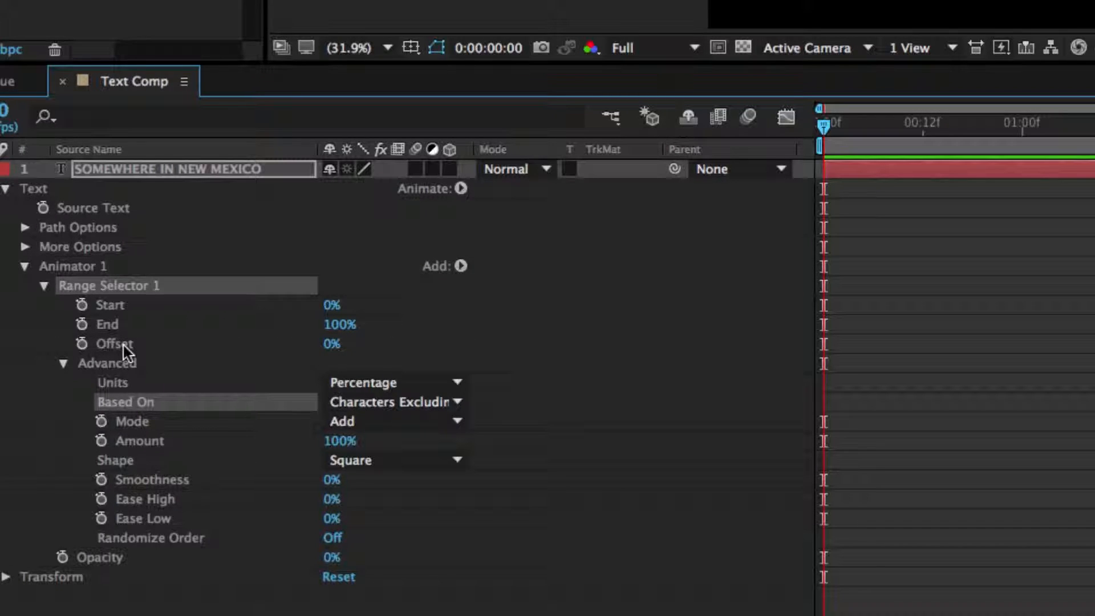
# Keyframe the range selector's Offset at 0% on the first frame and at 100% on frame 10.
pyautogui.click(81, 345)
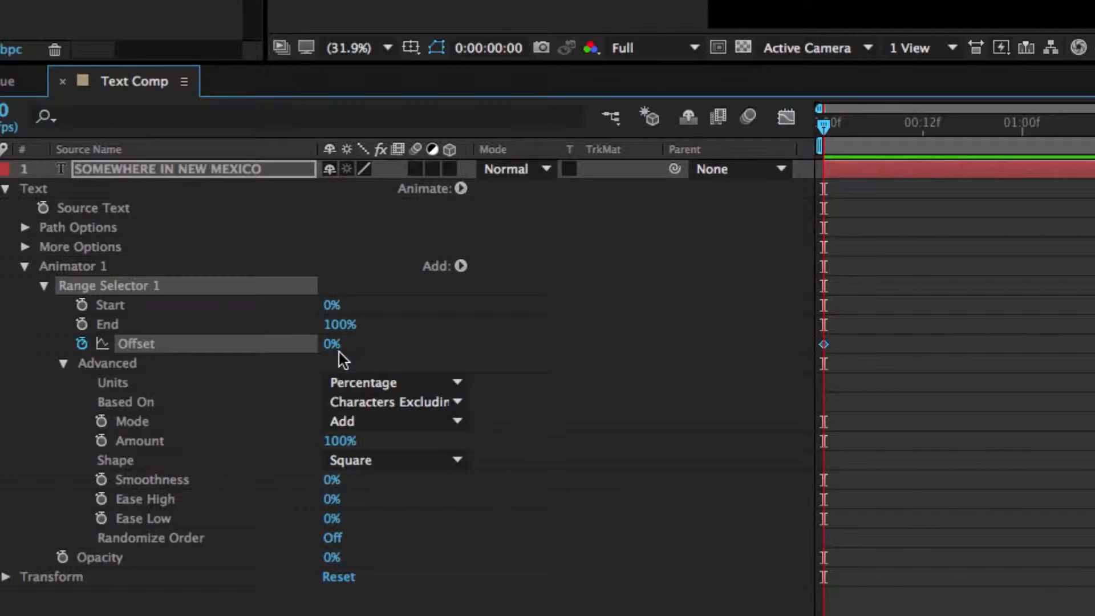
pyautogui.hotkey('shift', 'pagedown')
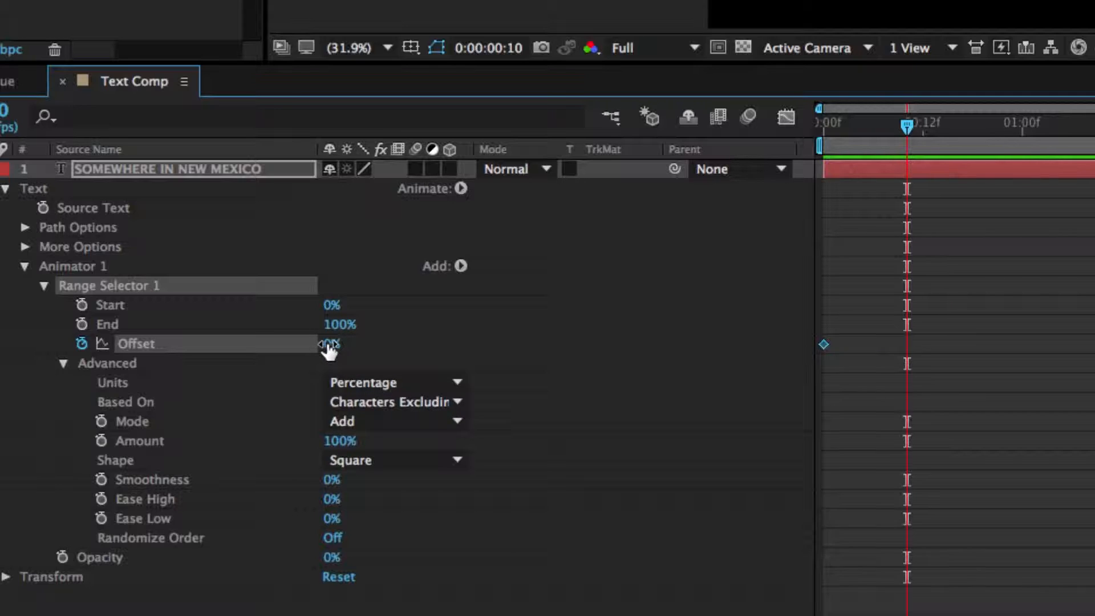
pyautogui.moveTo(328, 344); pyautogui.dragTo(480, 331)
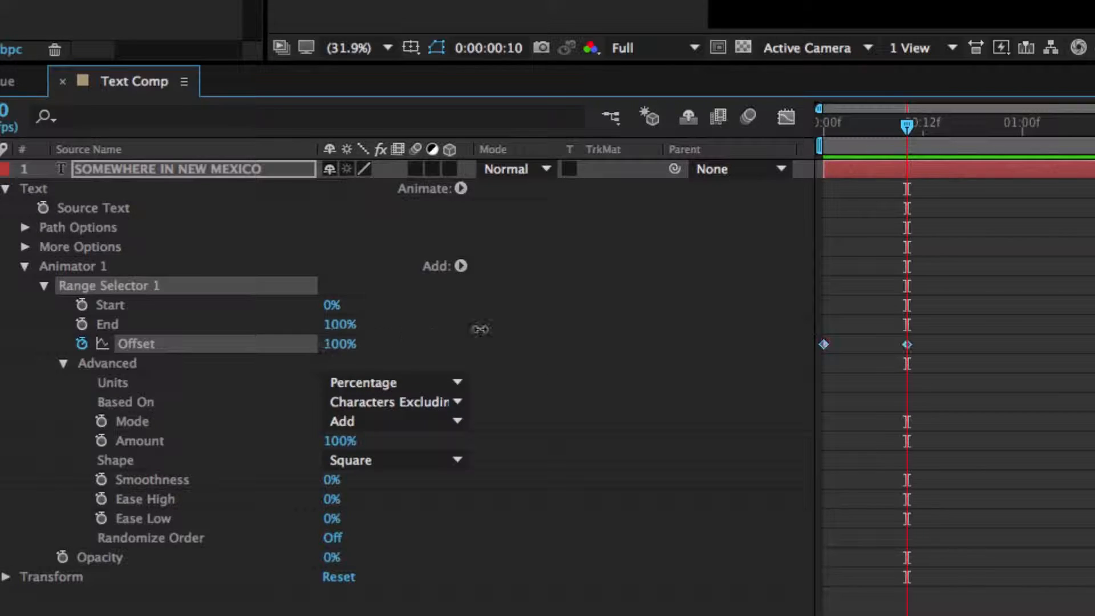
# Set the range selector's Offset to 100% at frame 10 and deselect the text layer.
pyautogui.click(341, 343)
pyautogui.write('100')
pyautogui.press('Return')
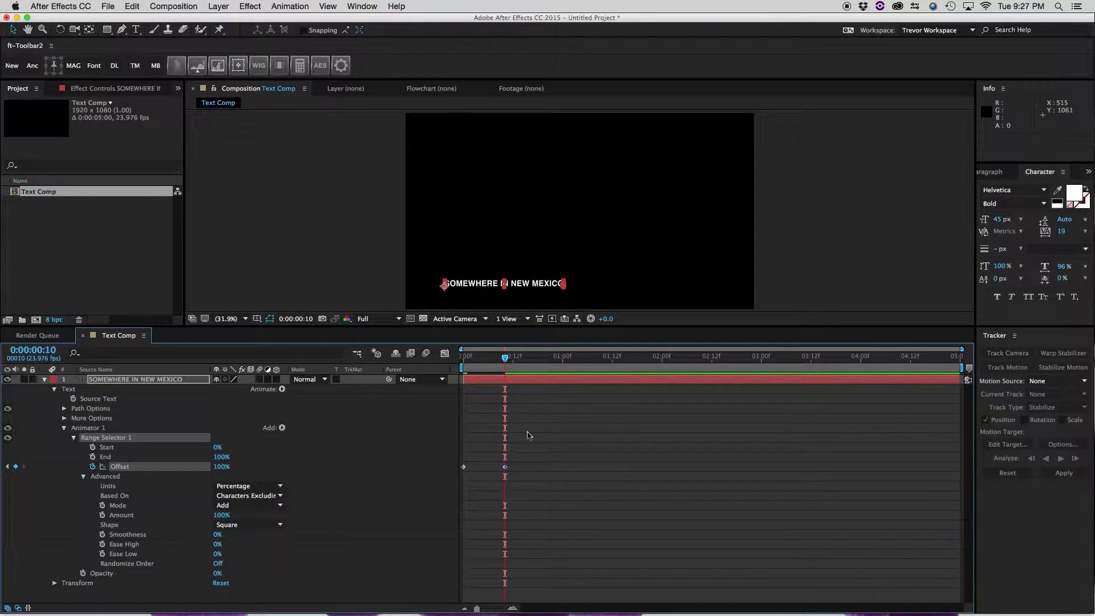
pyautogui.click(946, 281)
pyautogui.moveTo(504, 368)
pyautogui.mouseDown()
pyautogui.moveTo(448, 368)
pyautogui.moveTo(504, 365)
pyautogui.mouseUp()
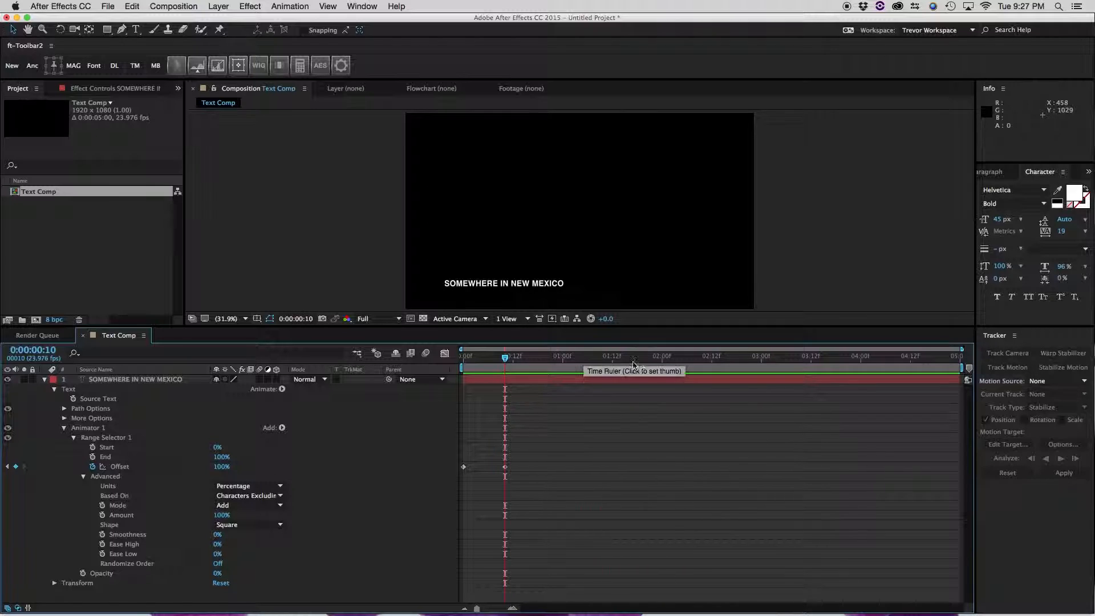
# Try out different work area limits, ending with a range from 0:00:00:22 to 0:00:02:08.
pyautogui.click(575, 359)
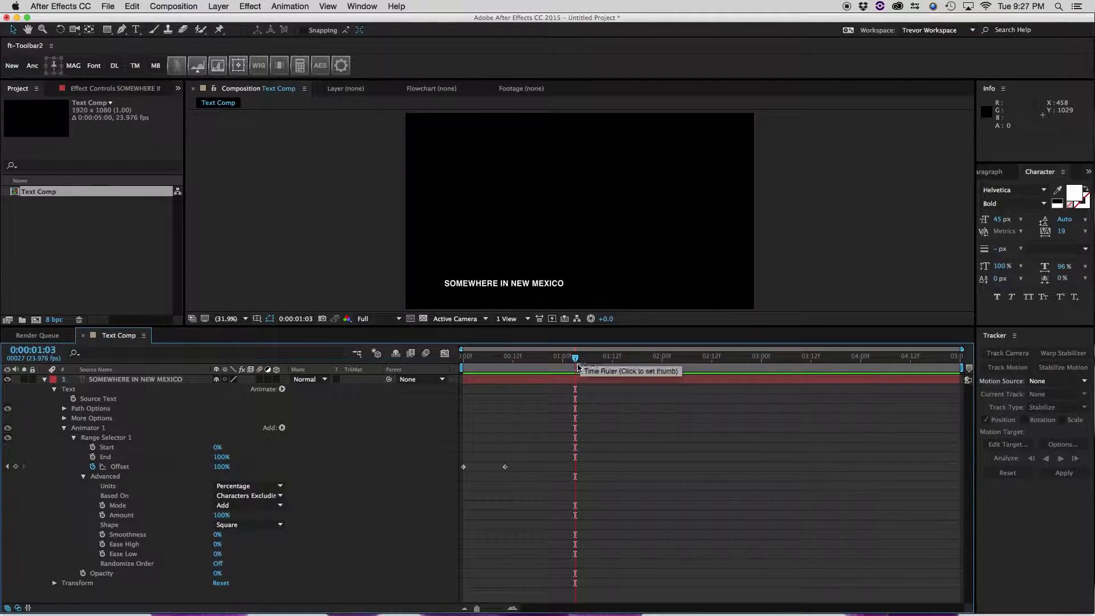
pyautogui.press('n')
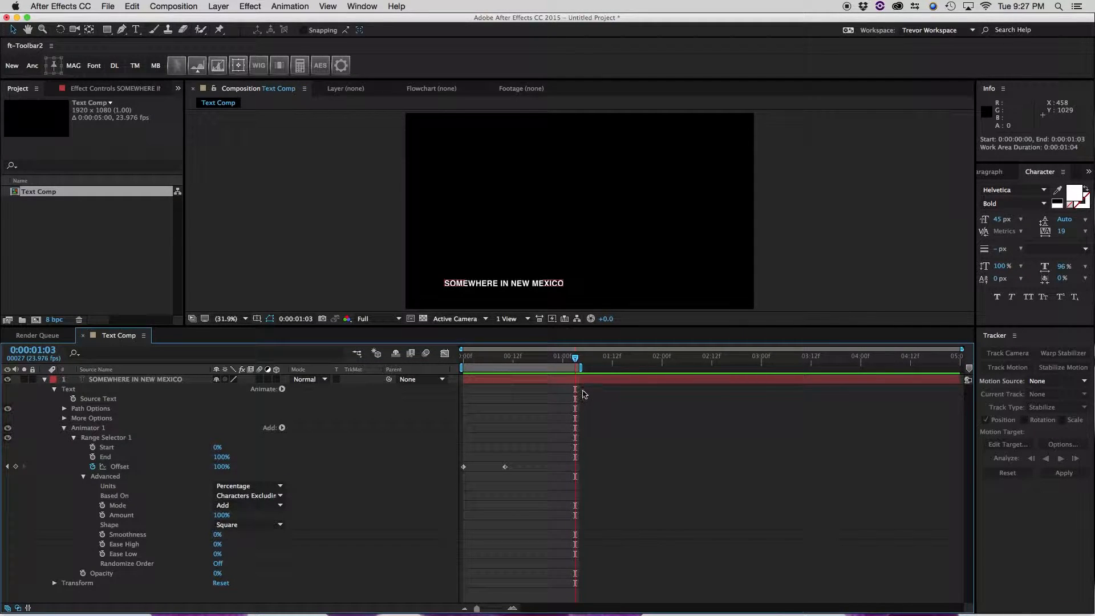
pyautogui.moveTo(561, 362); pyautogui.dragTo(724, 366)
pyautogui.press('n')
pyautogui.click(554, 359)
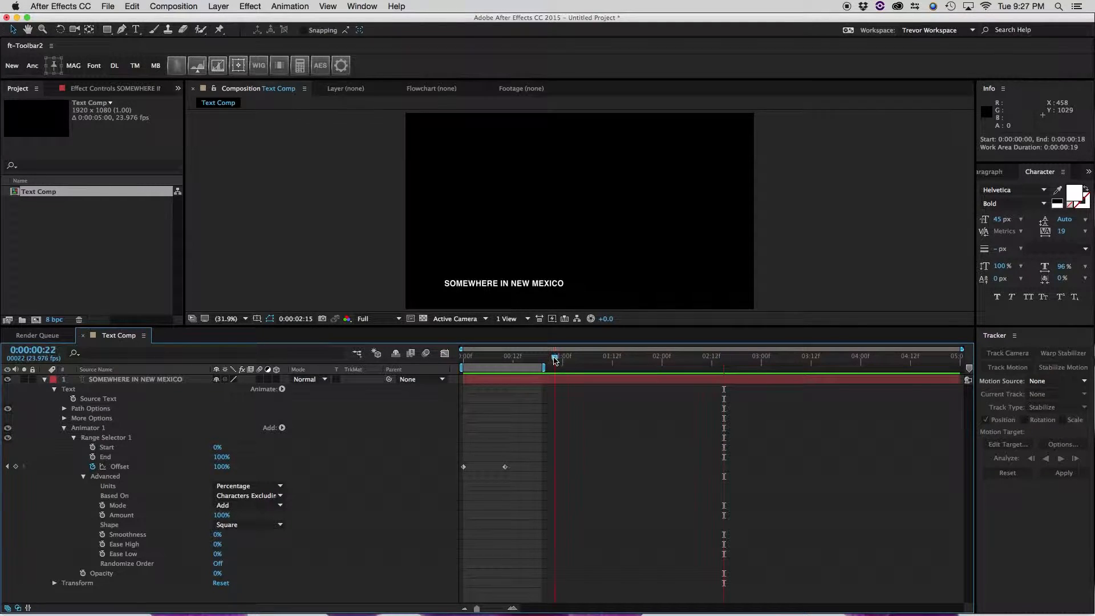
pyautogui.press('b')
pyautogui.click(696, 358)
pyautogui.press('n')
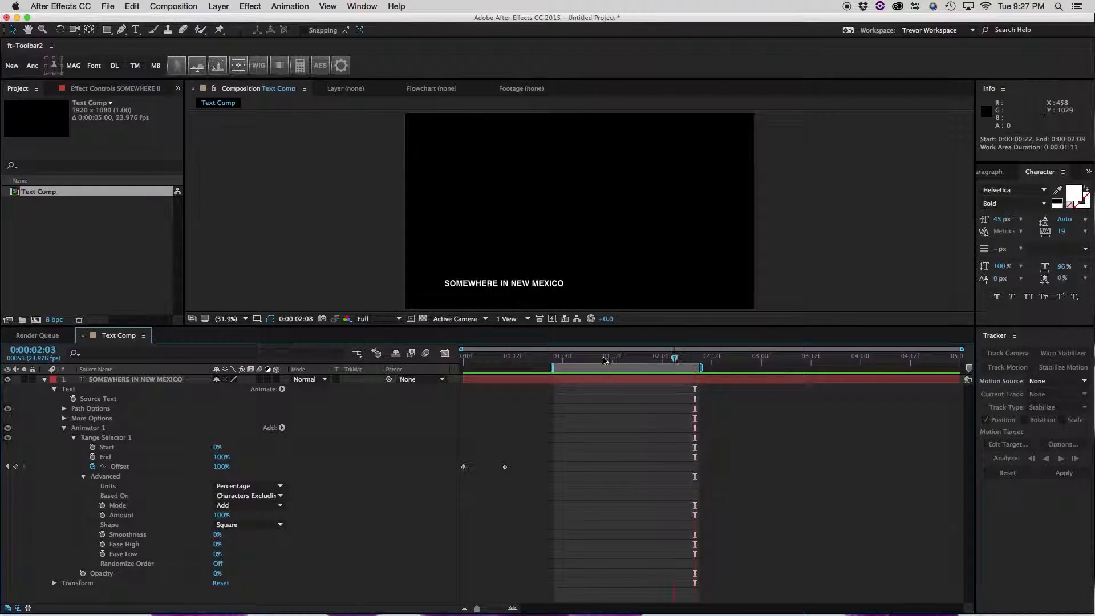
# Limit the work area to 0:00:00:00 through 0:00:01:01 and preview the title animation.
pyautogui.press('Home')
pyautogui.press('b')
pyautogui.moveTo(479, 362); pyautogui.dragTo(566, 360)
pyautogui.press('n')
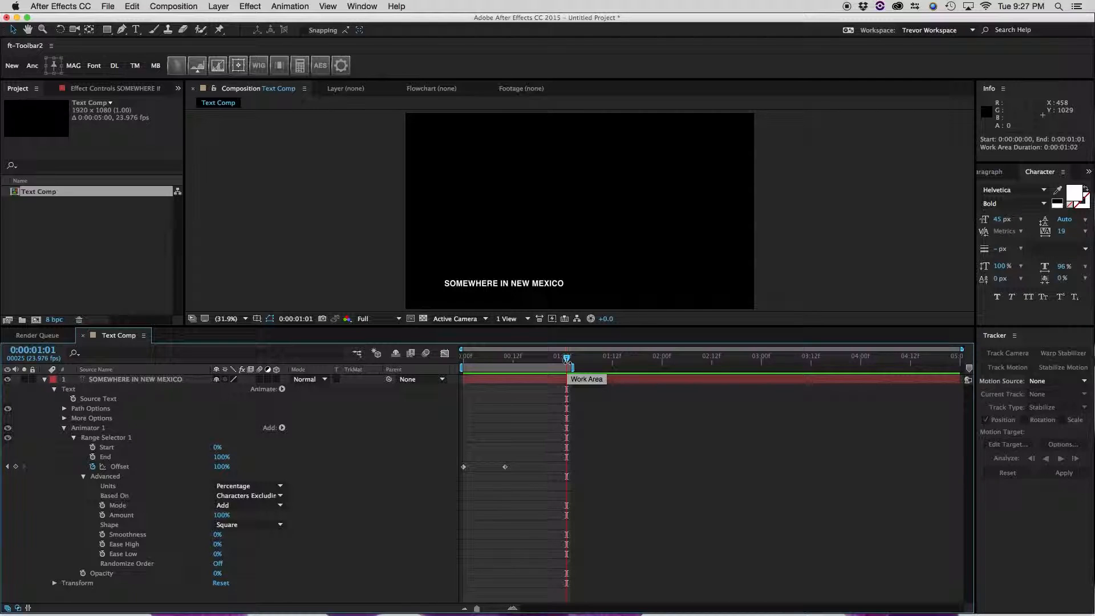
pyautogui.press('space')
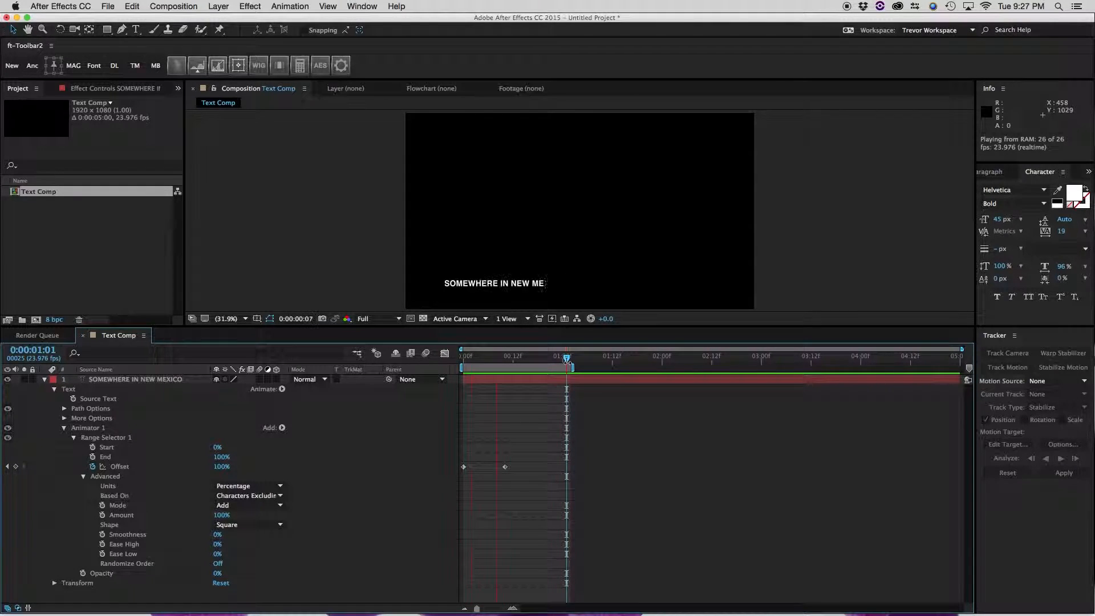
pyautogui.press('space')
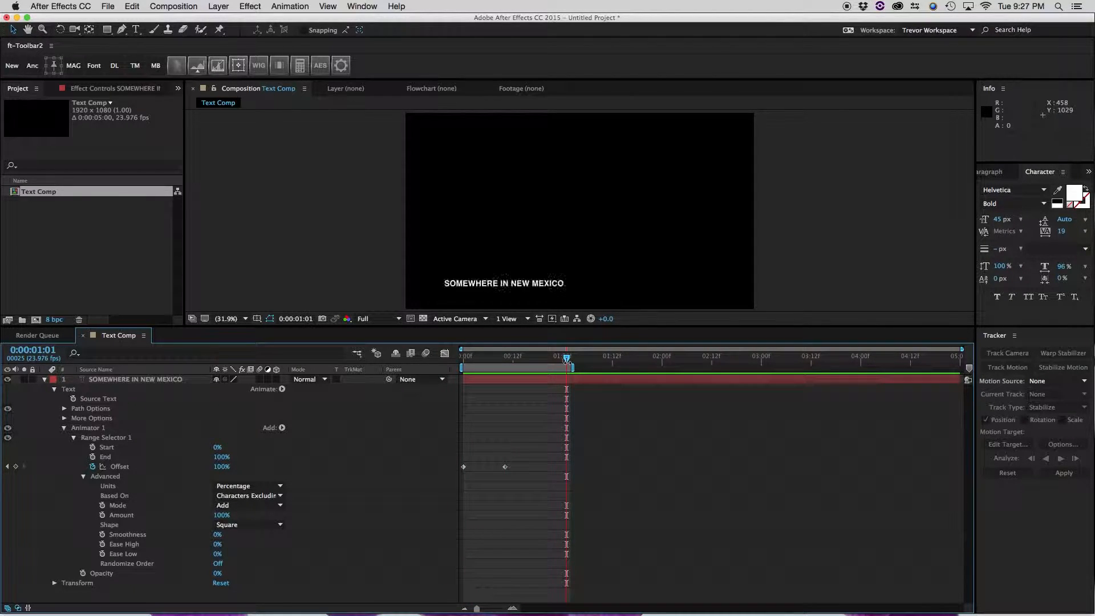
# Collapse the text layer's properties and reset the work area to the full composition length.
pyautogui.click(45, 379)
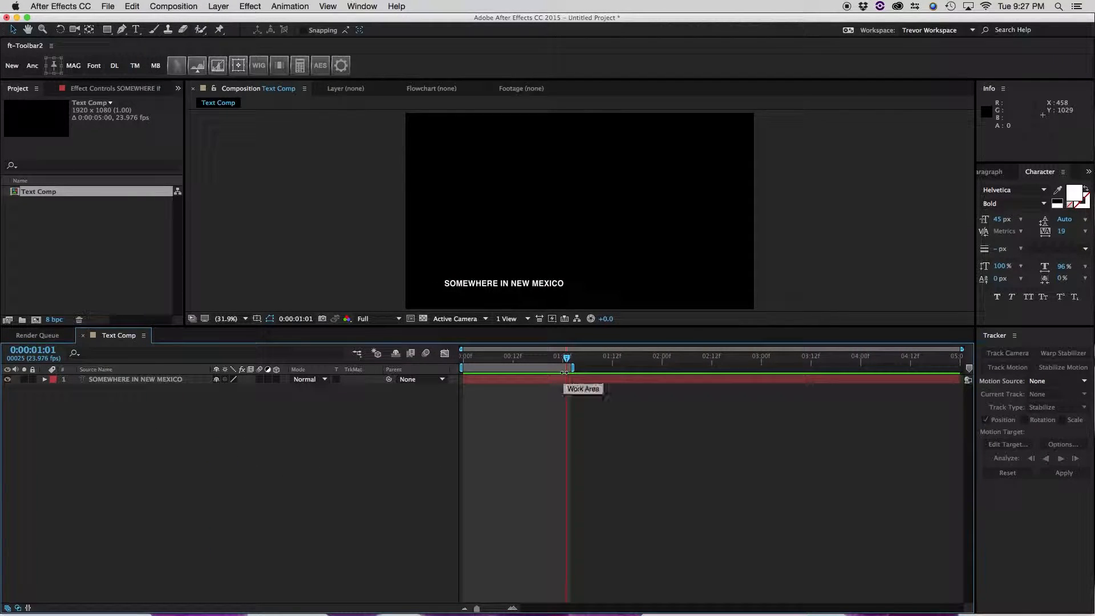
pyautogui.doubleClick(563, 368)
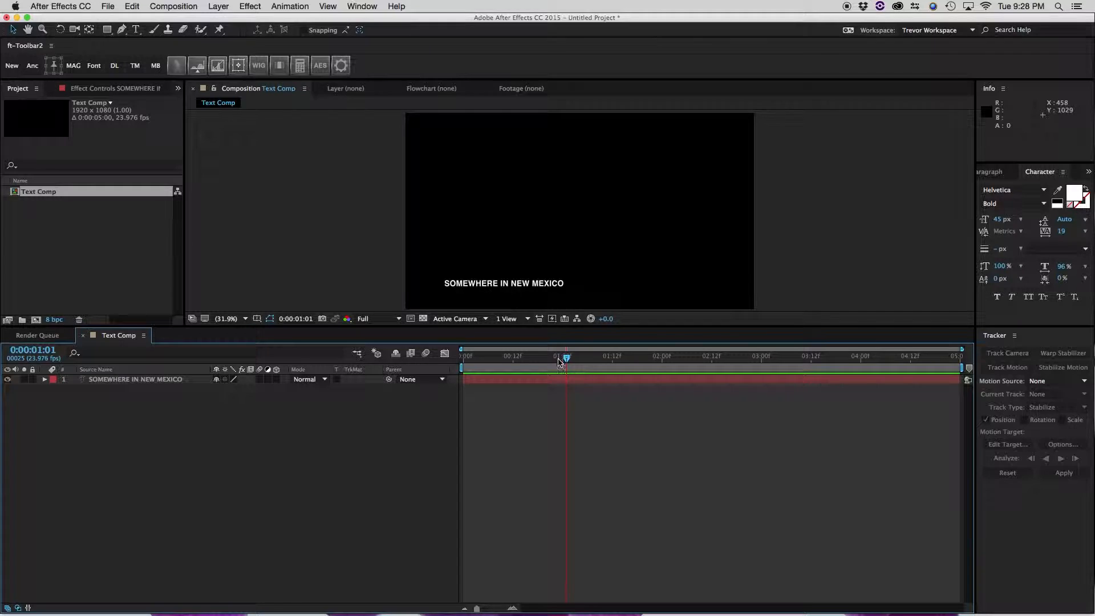
# With the playhead at frame 10, create a white 1920 × 1080 px solid above the text layer.
pyautogui.click(505, 356)
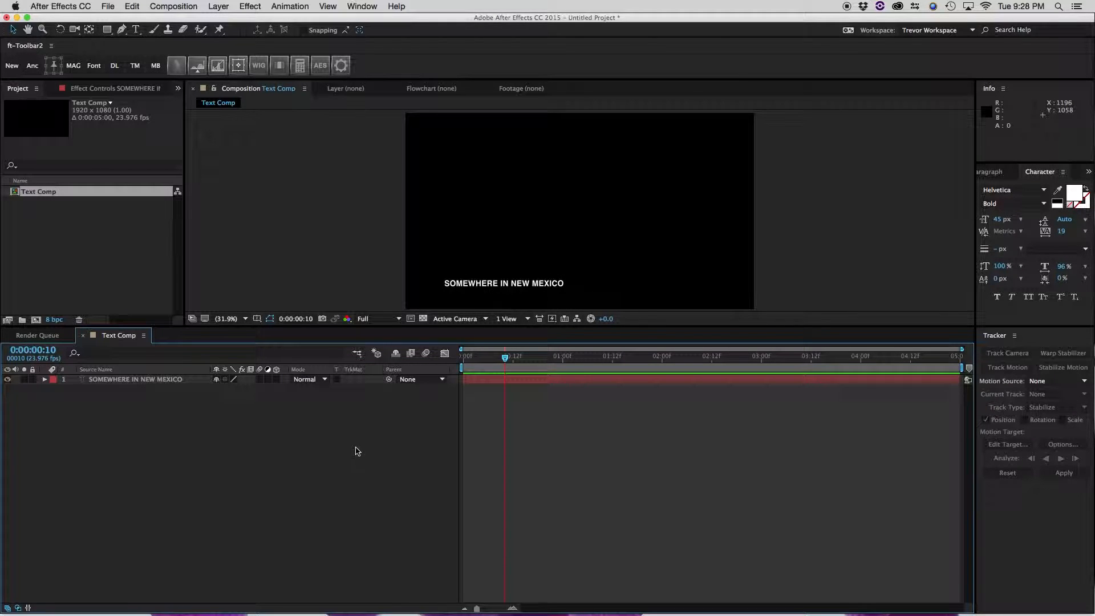
pyautogui.press('super+y')
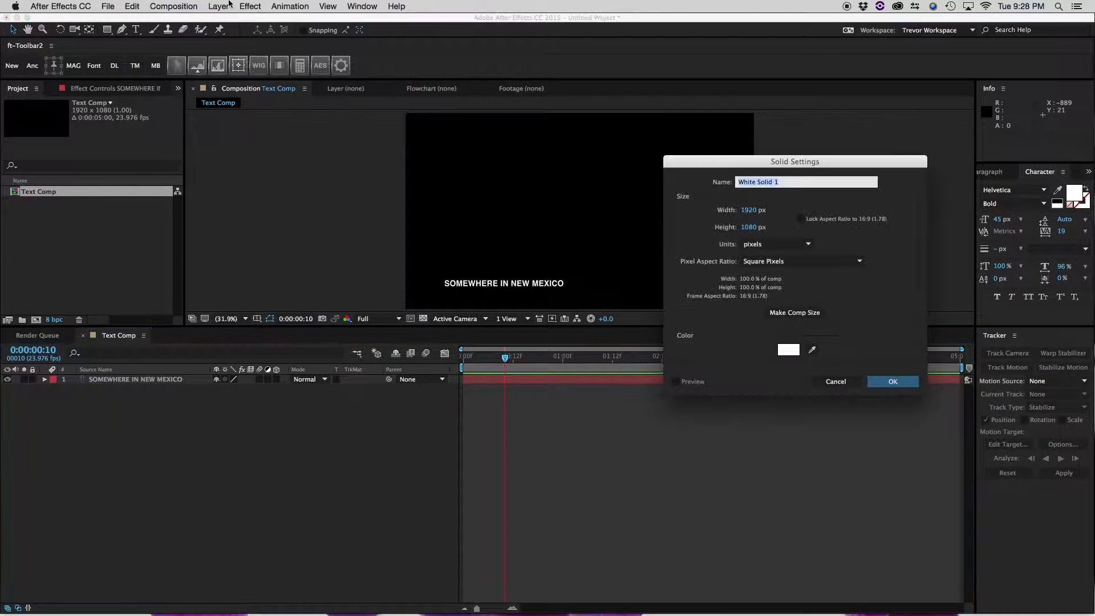
pyautogui.click(218, 6)
pyautogui.click(816, 213)
pyautogui.click(900, 384)
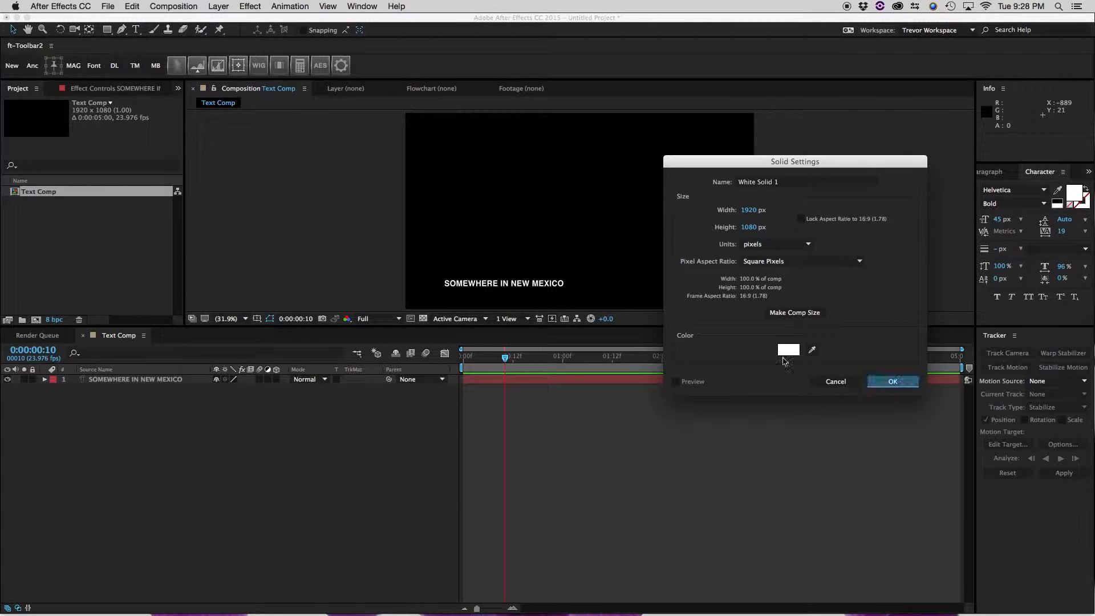
pyautogui.click(792, 350)
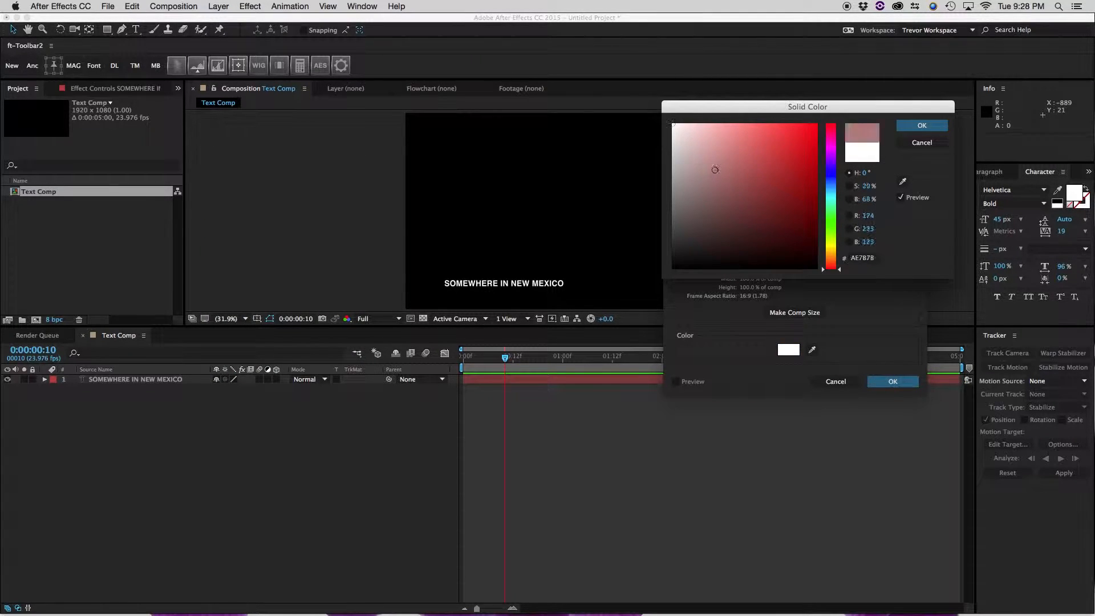
pyautogui.click(915, 126)
pyautogui.click(892, 381)
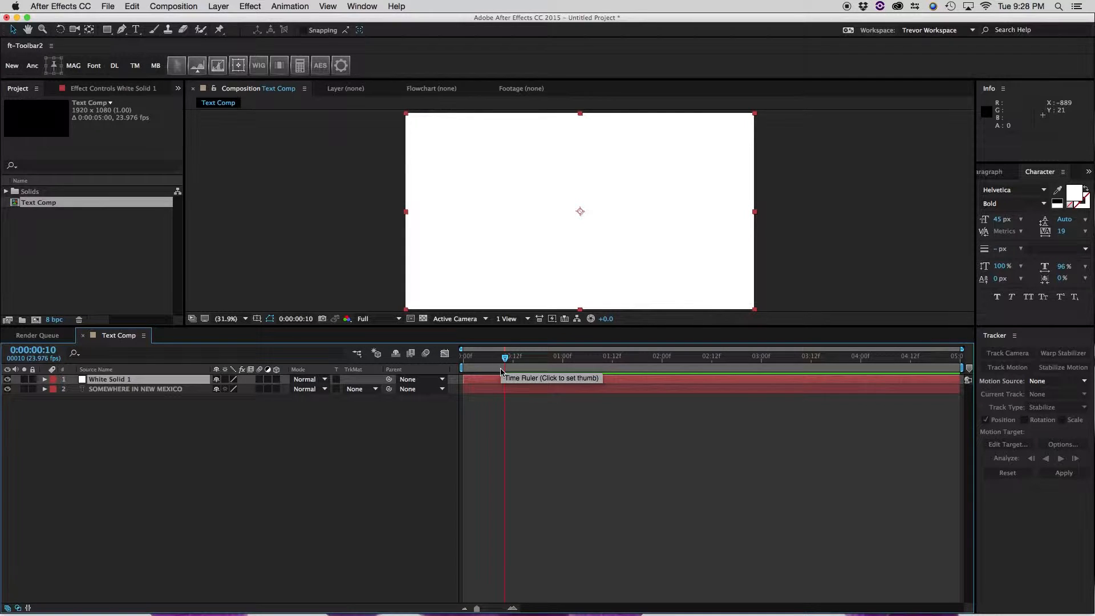
# Make the white solid start at frame 10 and hide it to reveal the title.
pyautogui.moveTo(483, 383)
pyautogui.mouseDown()
pyautogui.moveTo(525, 382)
pyautogui.moveTo(486, 387)
pyautogui.mouseUp()
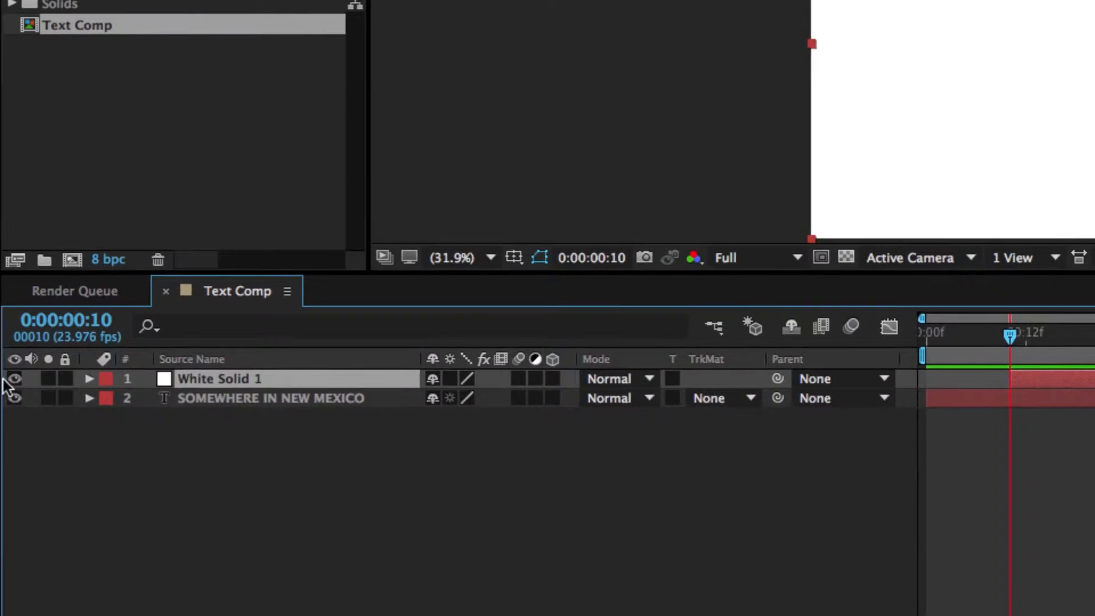
pyautogui.click(15, 378)
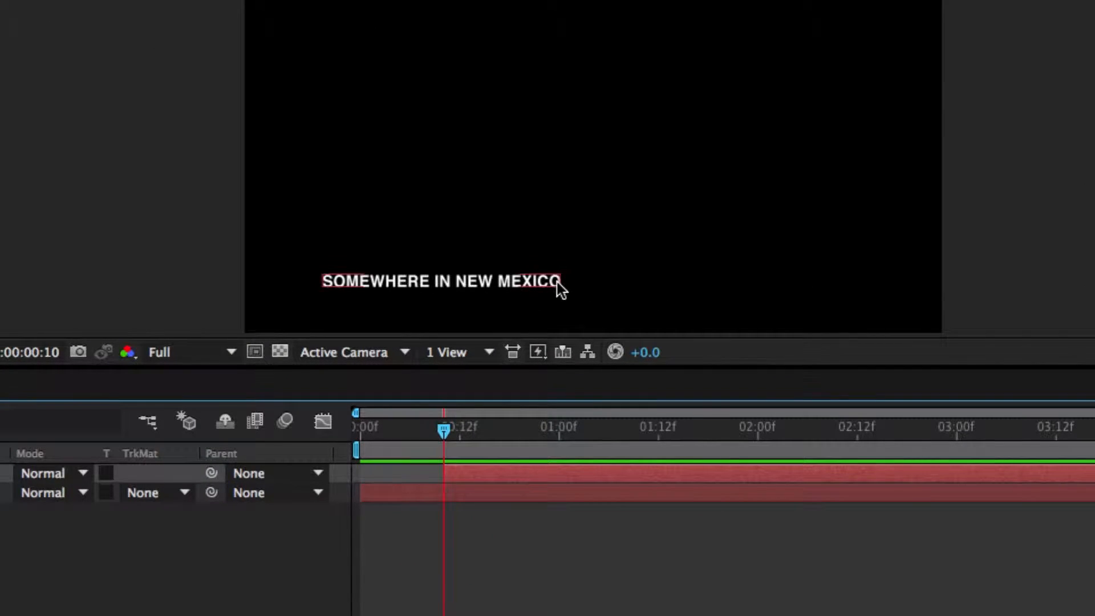
# Activate the Rectangle tool for masking the white solid, with the end of the title magnified to 100%.
pyautogui.scroll(1, 570, 266)
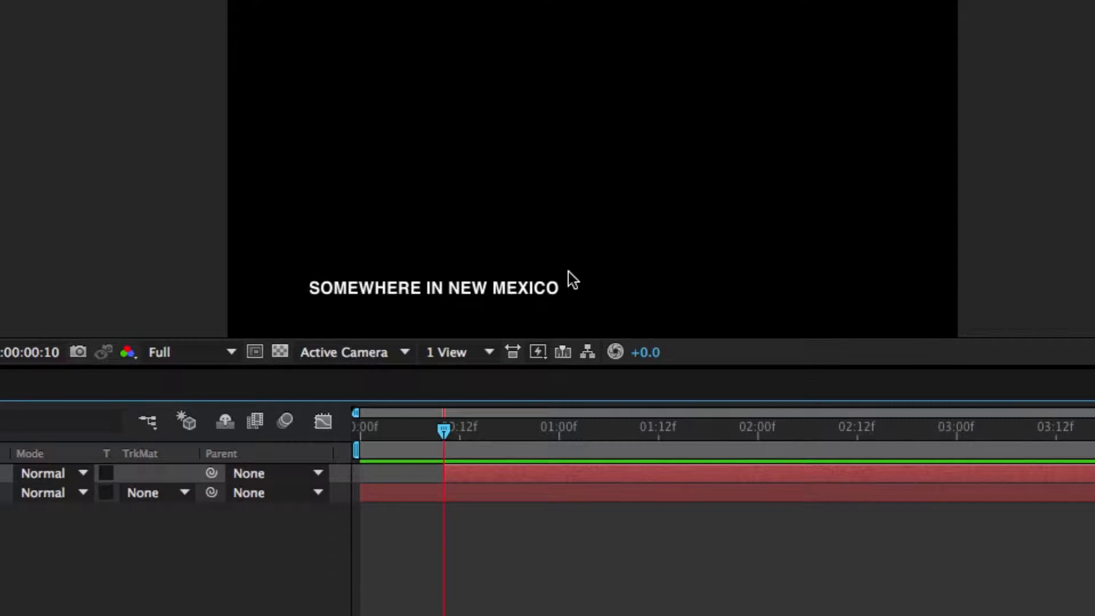
pyautogui.scroll(1, 547, 292)
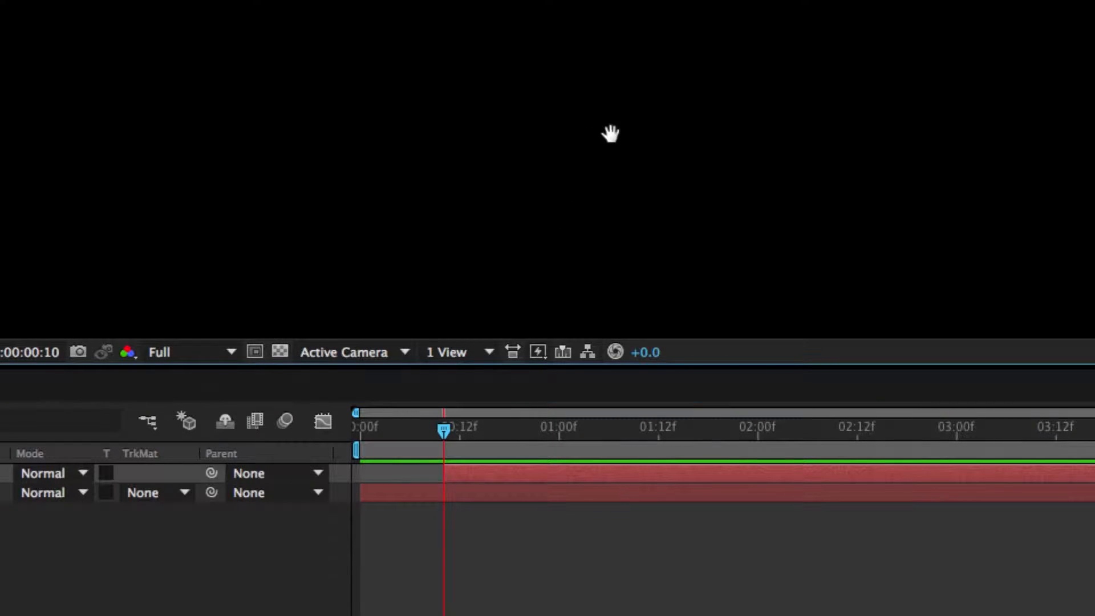
pyautogui.moveTo(519, 176); pyautogui.dragTo(263, 185)
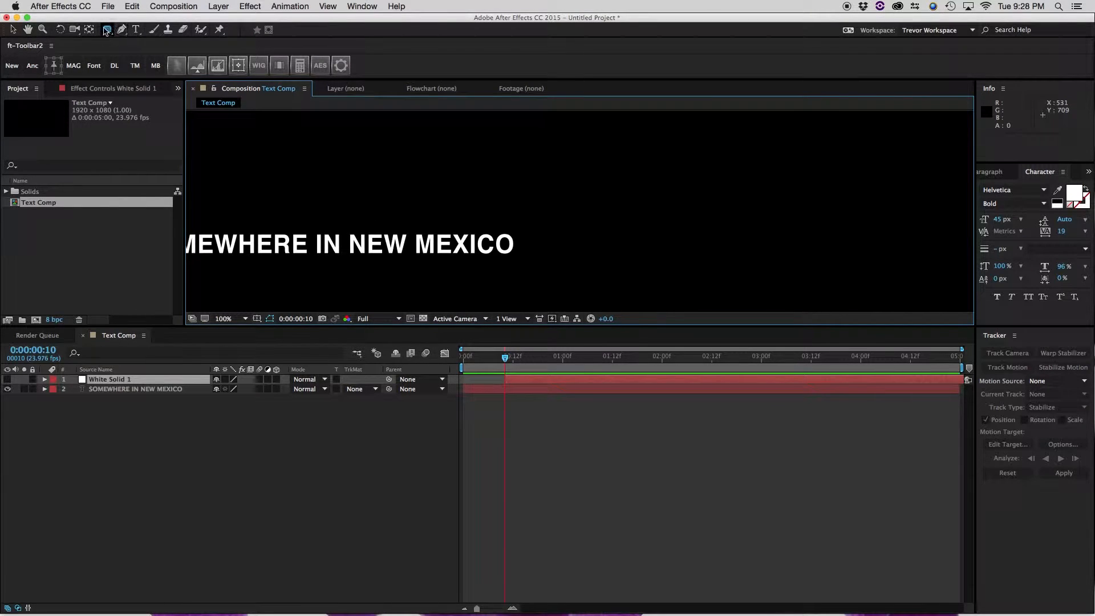
pyautogui.moveTo(107, 31); pyautogui.dragTo(128, 31)
pyautogui.moveTo(128, 31); pyautogui.dragTo(149, 31)
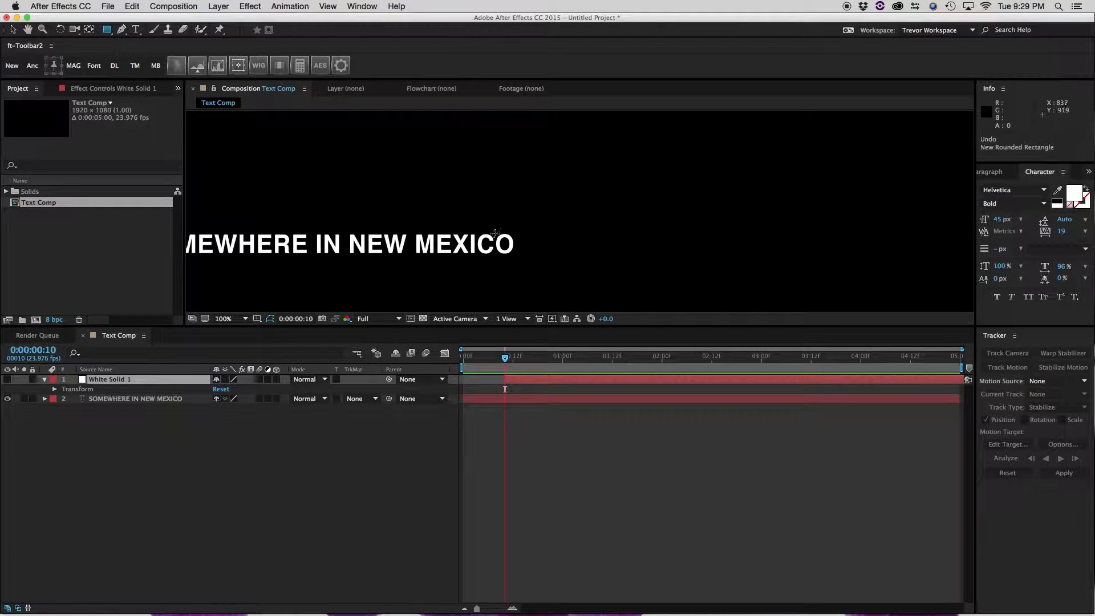
pyautogui.moveTo(494, 232); pyautogui.dragTo(515, 256)
pyautogui.press('v')
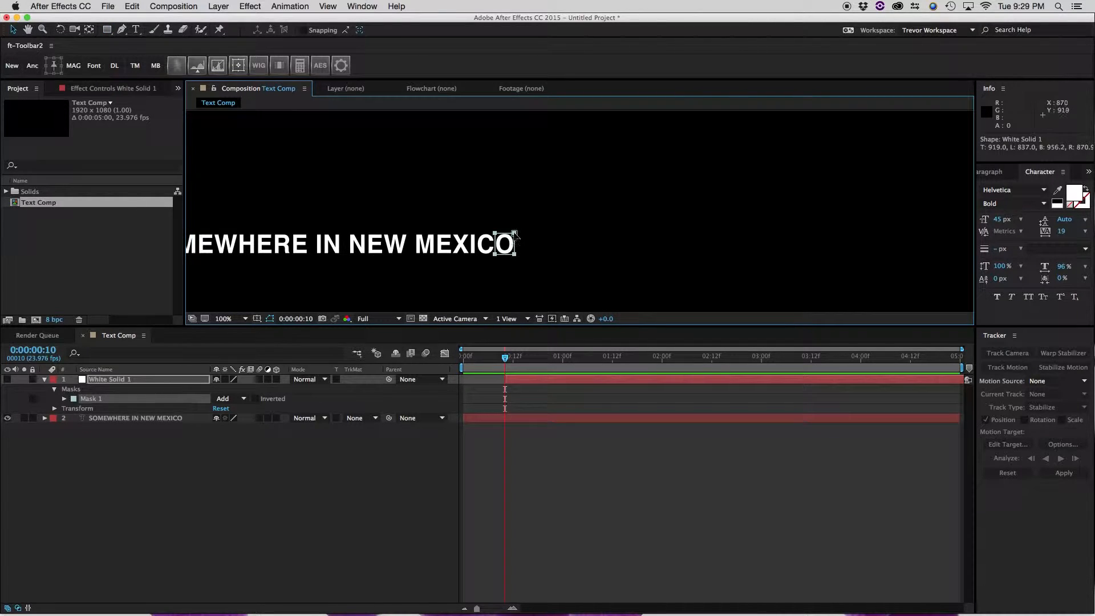
pyautogui.moveTo(515, 234)
pyautogui.mouseDown()
pyautogui.moveTo(435, 233)
pyautogui.moveTo(534, 234)
pyautogui.mouseUp()
pyautogui.press('super+z')
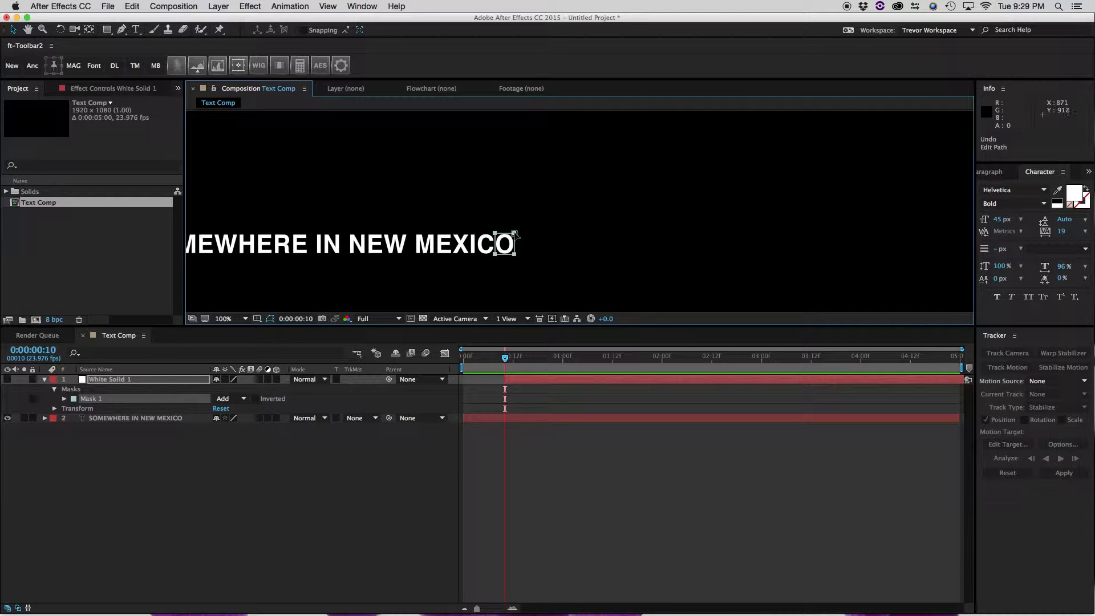
pyautogui.click(514, 233)
pyautogui.moveTo(514, 233); pyautogui.dragTo(535, 233)
pyautogui.press('super+z')
pyautogui.press('q')
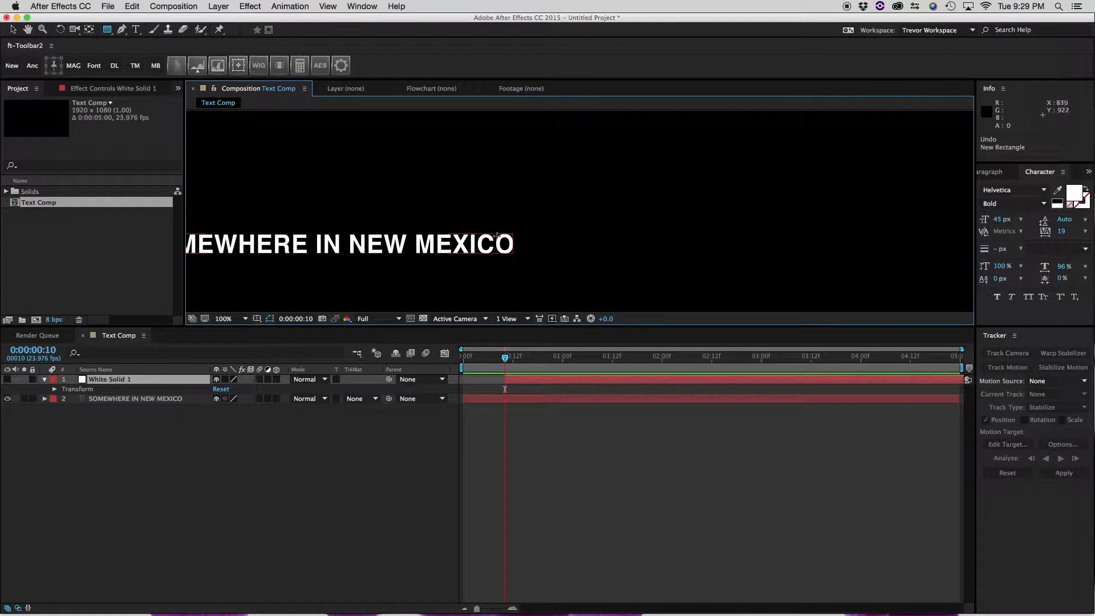
# Mask the white solid with a rectangle about 36 × 40 px around the final "O", and shift the mask just past that letter.
pyautogui.moveTo(495, 232); pyautogui.dragTo(516, 255)
pyautogui.press('v')
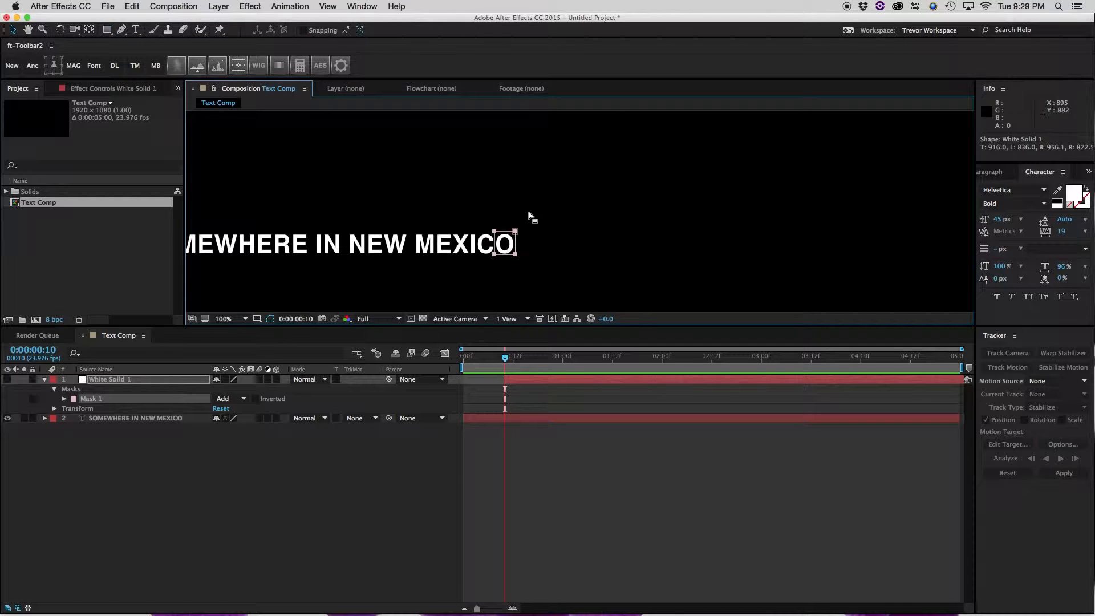
pyautogui.press('Right')
pyautogui.press('Right')
pyautogui.press('Right')
pyautogui.press('Right')
pyautogui.press('Right')
pyautogui.press('Right')
pyautogui.press('Right')
pyautogui.press('Right')
pyautogui.press('Right')
pyautogui.press('Right')
pyautogui.press('Right')
pyautogui.press('Right')
pyautogui.press('Right')
pyautogui.press('Right')
pyautogui.press('Right')
pyautogui.press('Right')
pyautogui.press('Right')
pyautogui.press('Right')
pyautogui.press('Right')
pyautogui.press('Right')
pyautogui.press('Right')
pyautogui.press('Right')
pyautogui.press('Right')
pyautogui.press('Right')
pyautogui.press('Right')
pyautogui.press('Right')
pyautogui.press('Right')
pyautogui.press('Right')
pyautogui.press('Right')
pyautogui.press('Right')
pyautogui.press('Right')
pyautogui.press('Right')
pyautogui.press('Right')
pyautogui.press('Right')
pyautogui.press('Right')
pyautogui.press('Right')
pyautogui.press('Right')
pyautogui.press('Right')
pyautogui.press('Down')
pyautogui.press('Down')
# Undo the mask's last move away from the title, make the white solid visible again and deselect it.
pyautogui.moveTo(537, 233); pyautogui.dragTo(602, 150)
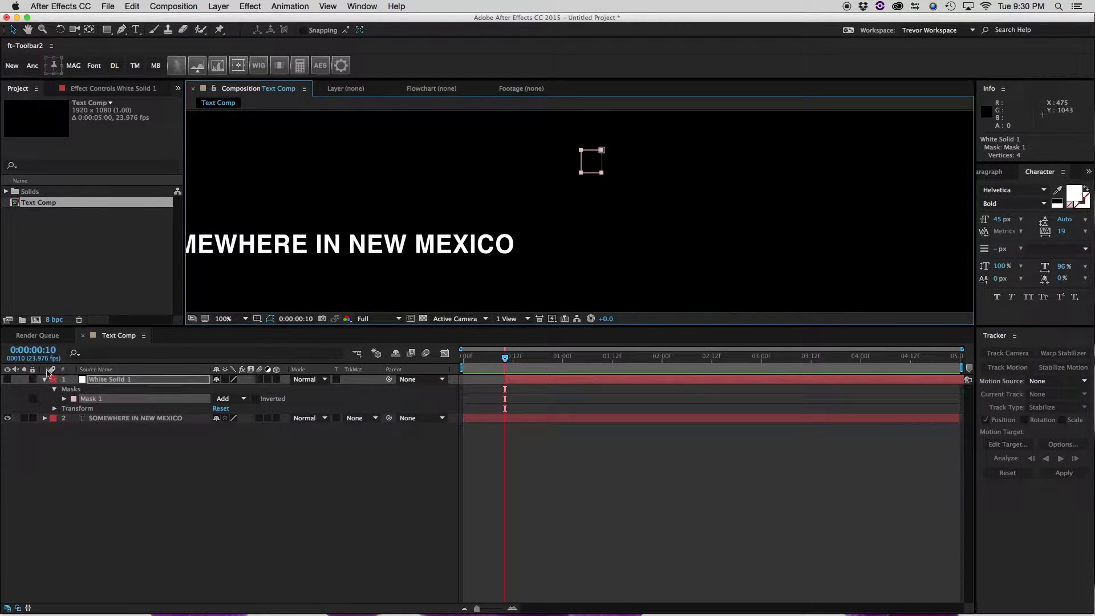
pyautogui.press('super+z')
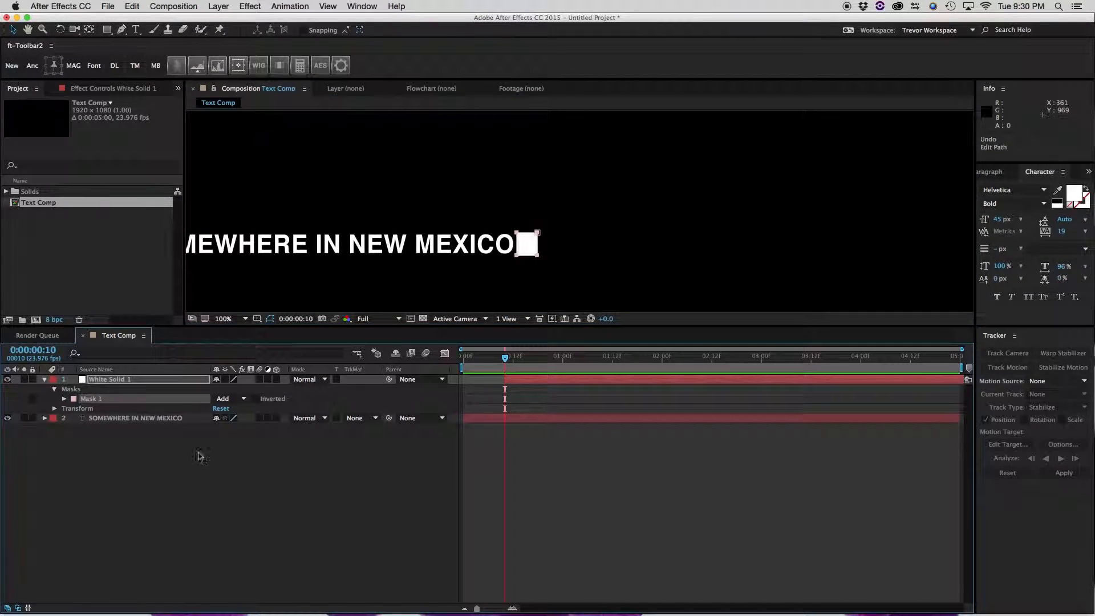
pyautogui.click(256, 496)
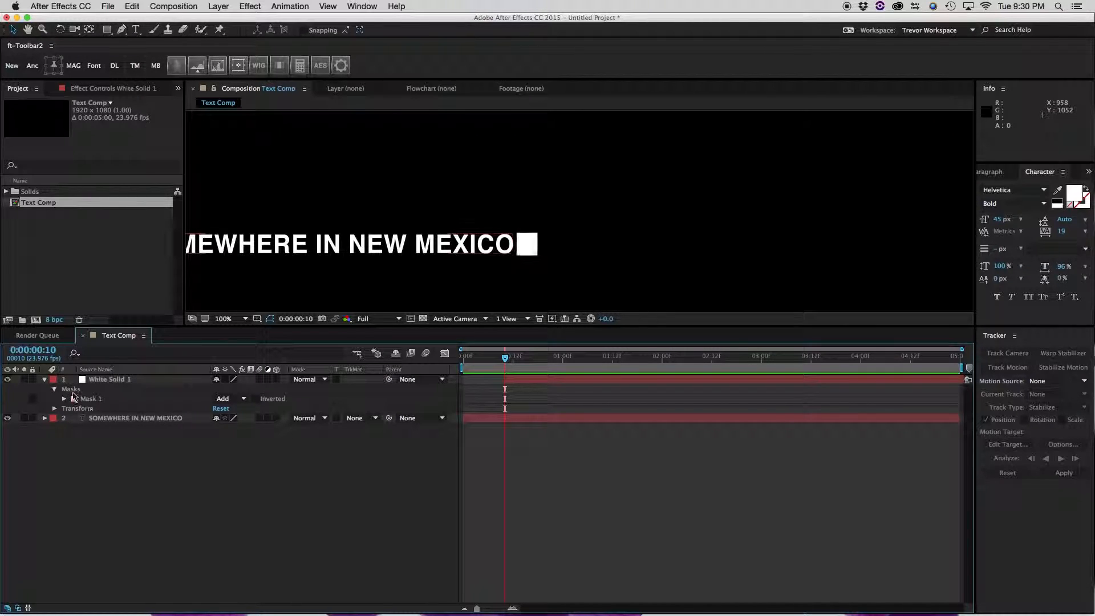
# Add an Opacity keyframe of 100% to the white solid at frame 10.
pyautogui.click(45, 380)
pyautogui.click(134, 380)
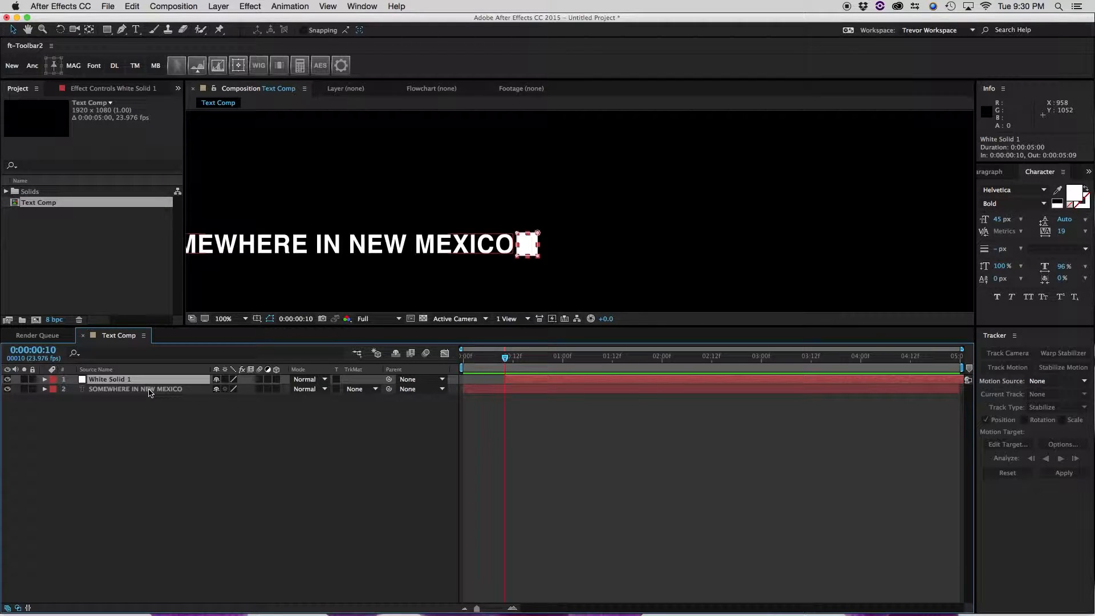
pyautogui.press('t')
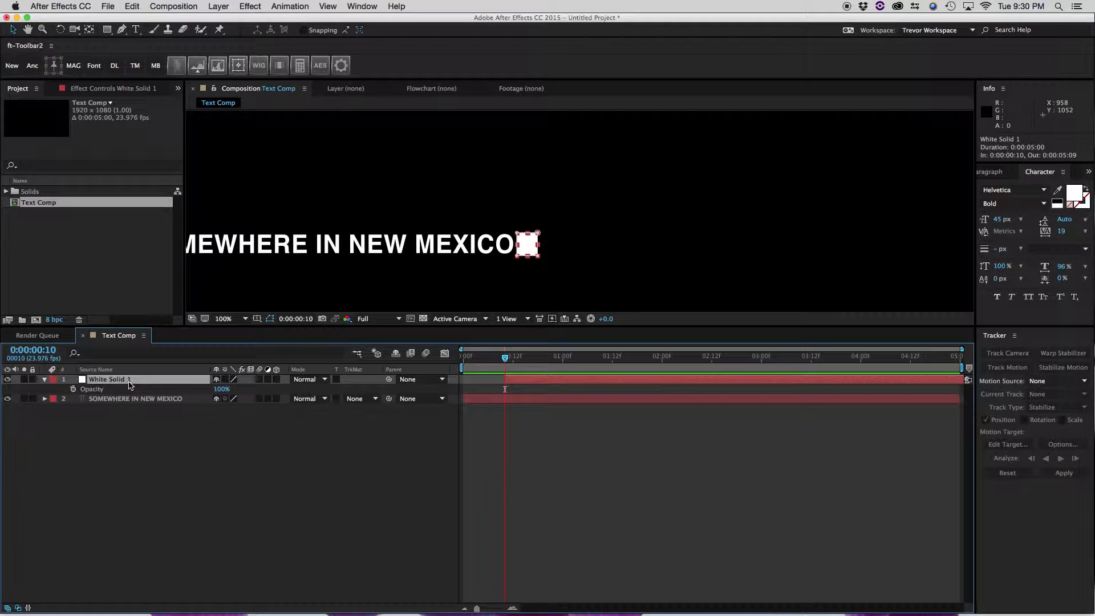
pyautogui.click(72, 389)
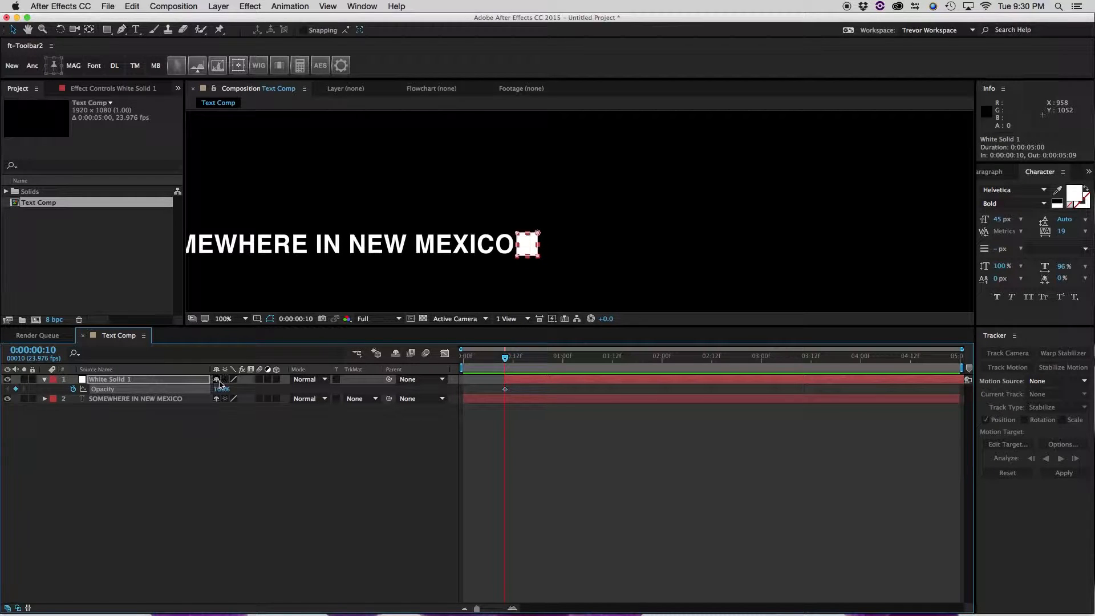
# Convert the white solid's Opacity keyframe at frame 10 to a hold keyframe.
pyautogui.click(506, 389)
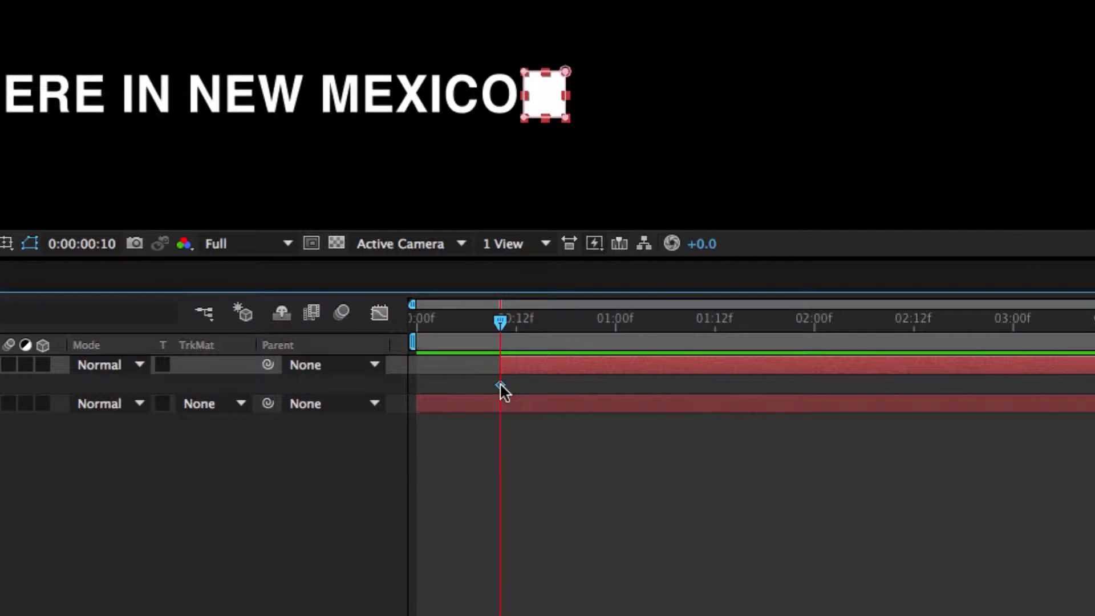
pyautogui.rightClick(501, 384)
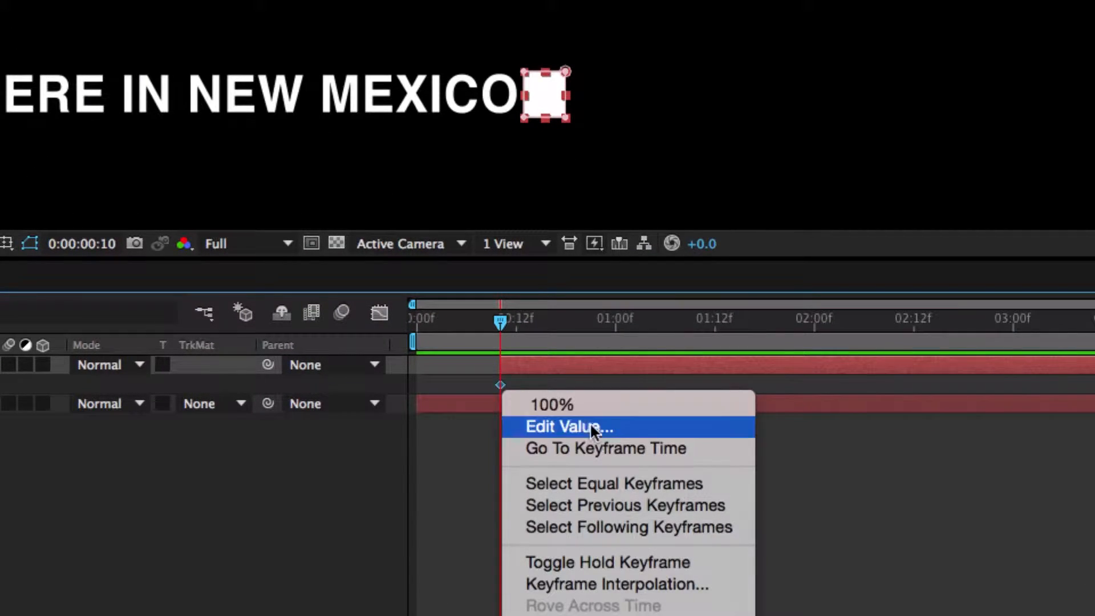
pyautogui.click(619, 564)
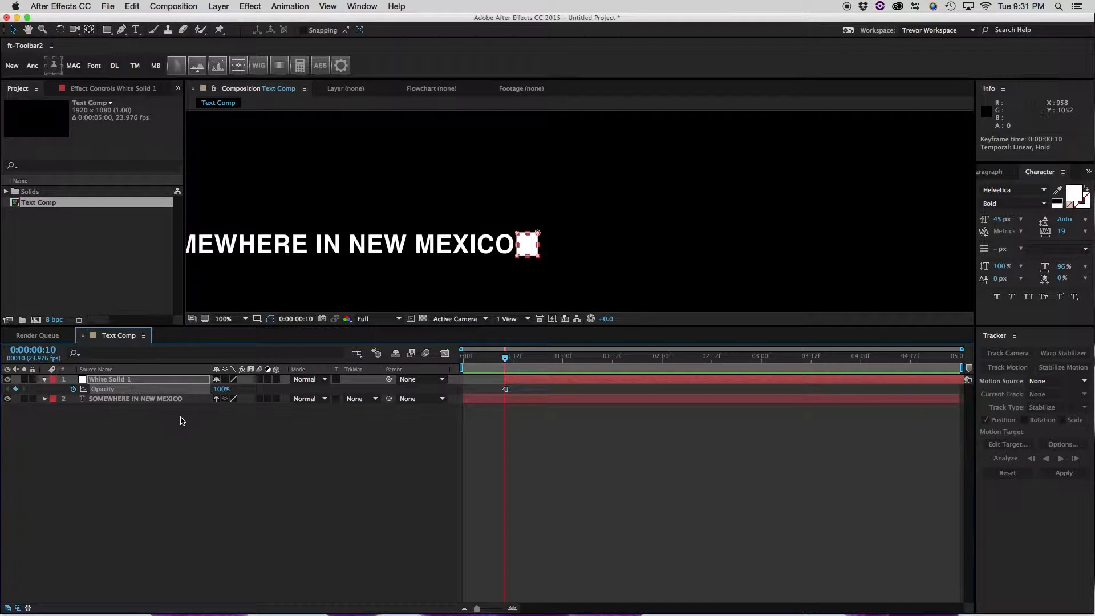
# Add an Opacity keyframe of 0% to the white solid at frame 15.
pyautogui.press('pagedown')
pyautogui.press('pagedown')
pyautogui.press('pagedown')
pyautogui.press('pagedown')
pyautogui.press('pagedown')
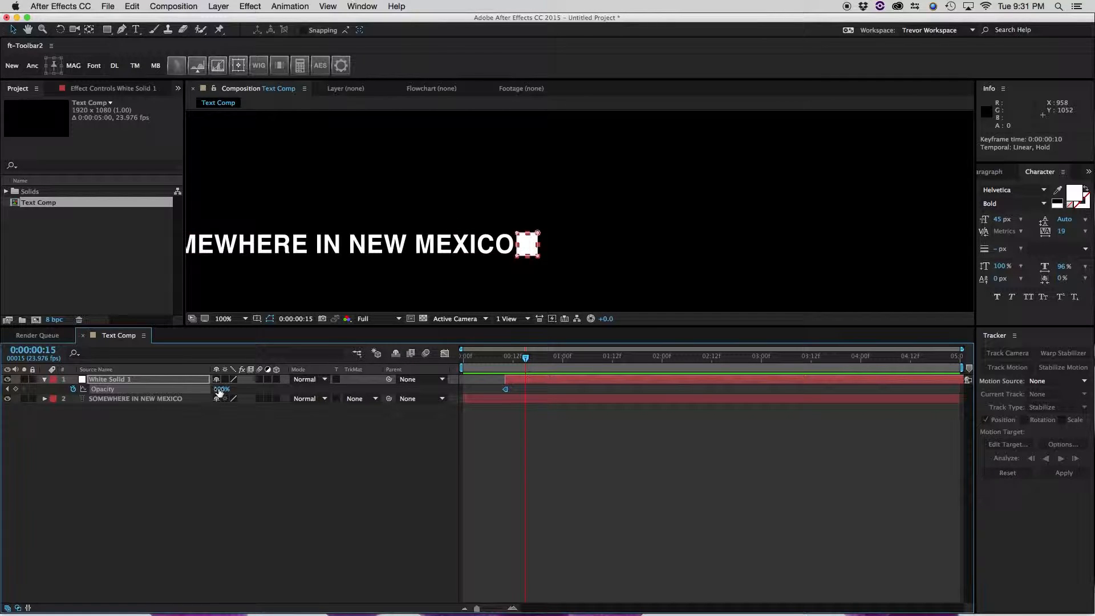
pyautogui.moveTo(220, 389); pyautogui.dragTo(142, 429)
pyautogui.click(142, 429)
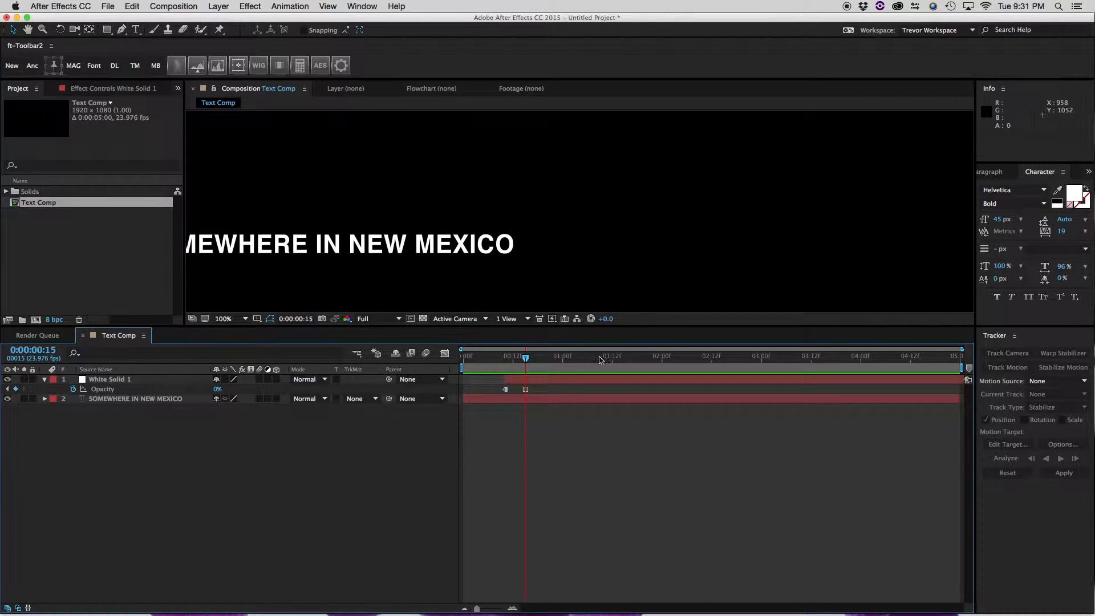
# Add an Opacity keyframe of 100% to the white solid at frame 20 and preview the blink.
pyautogui.moveTo(504, 359); pyautogui.dragTo(525, 366)
pyautogui.press('pagedown')
pyautogui.press('pagedown')
pyautogui.press('pagedown')
pyautogui.press('pagedown')
pyautogui.press('pagedown')
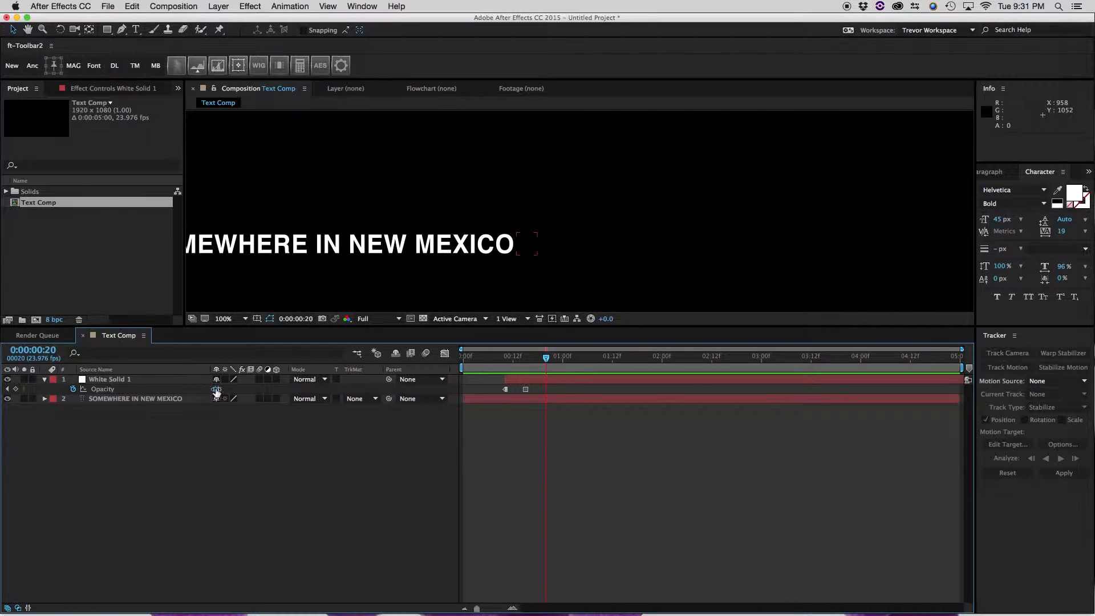
pyautogui.moveTo(217, 389); pyautogui.dragTo(425, 379)
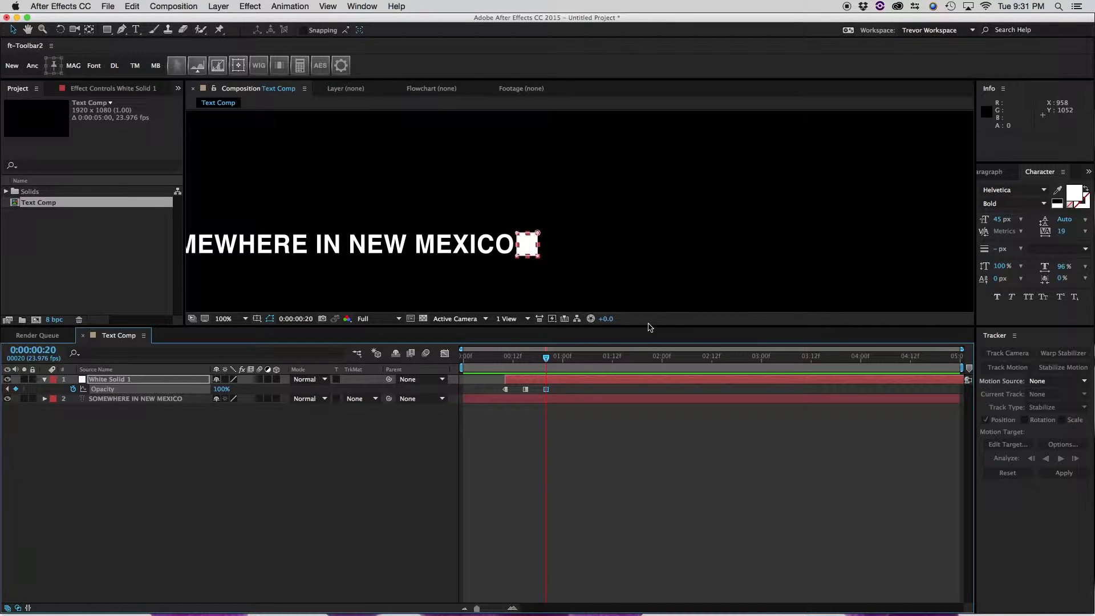
pyautogui.press('space')
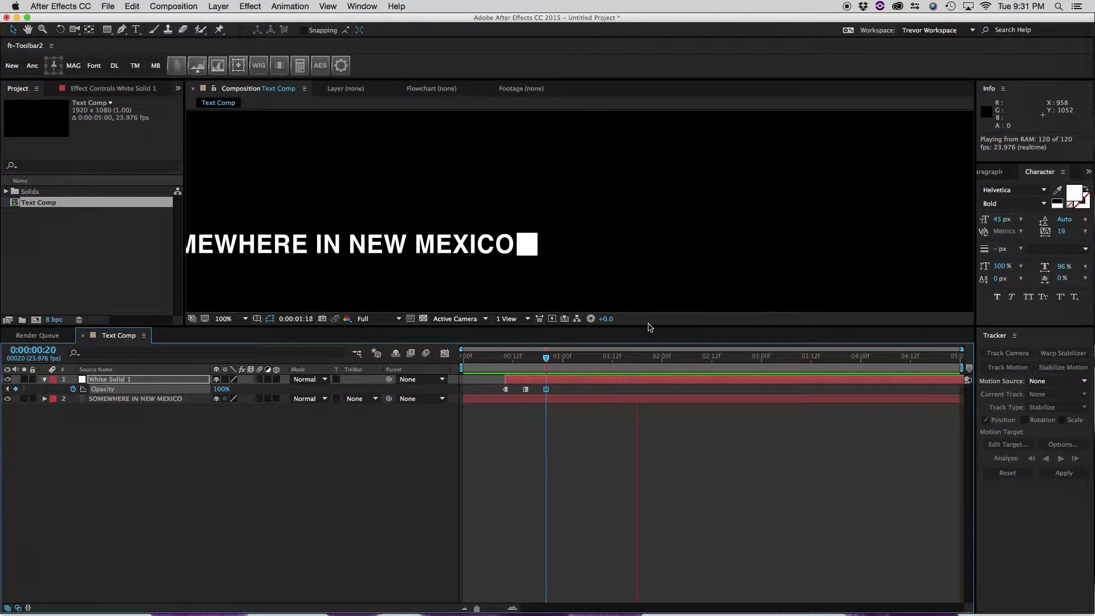
pyautogui.press('space')
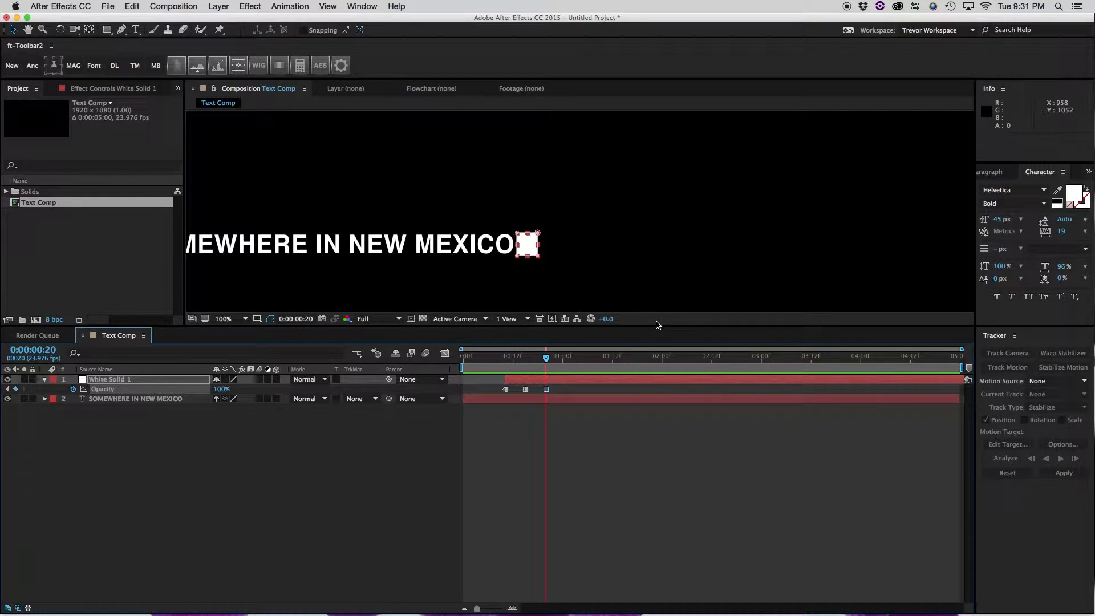
pyautogui.click(578, 436)
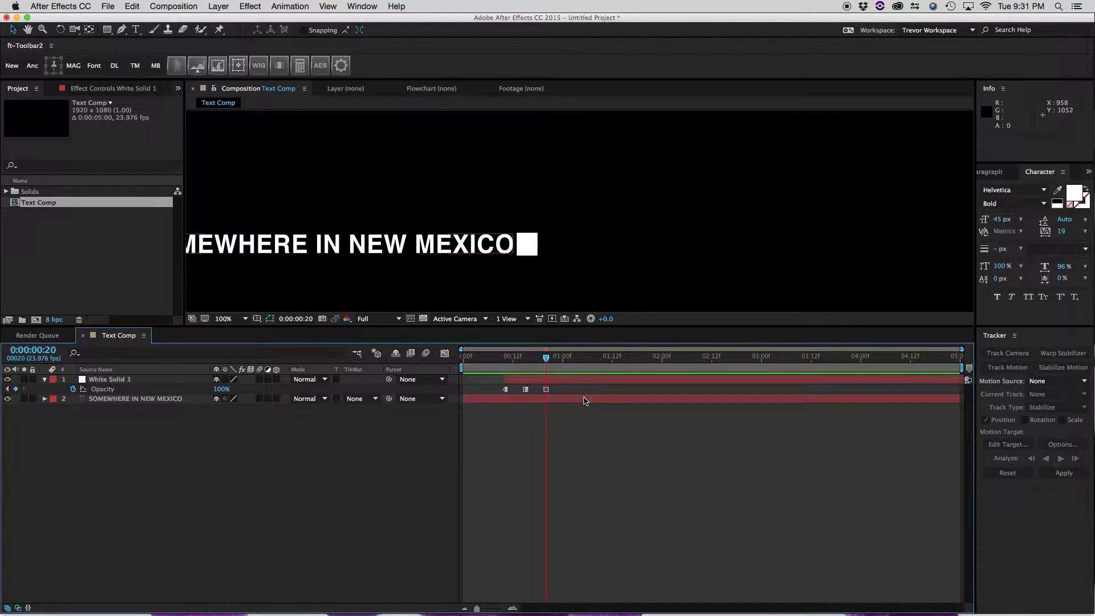
# Copy the white solid's Opacity keyframes at frames 15 and 20, paste them every 10 frames from frame 25 through 115, and play the result.
pyautogui.click(526, 358)
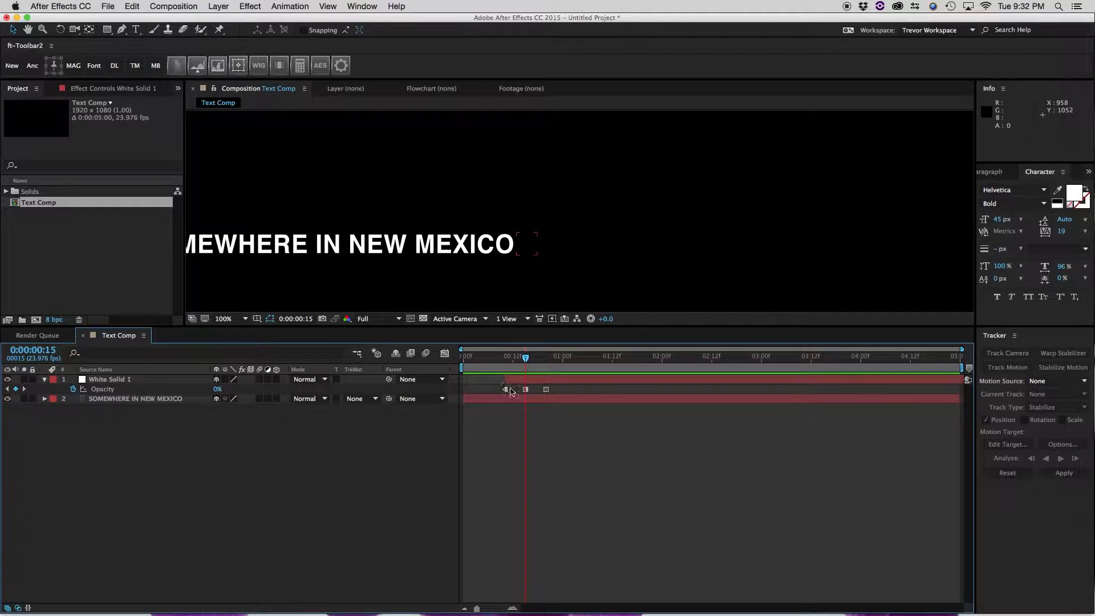
pyautogui.moveTo(564, 387); pyautogui.dragTo(522, 393)
pyautogui.hotkey('ctrl', 'c')
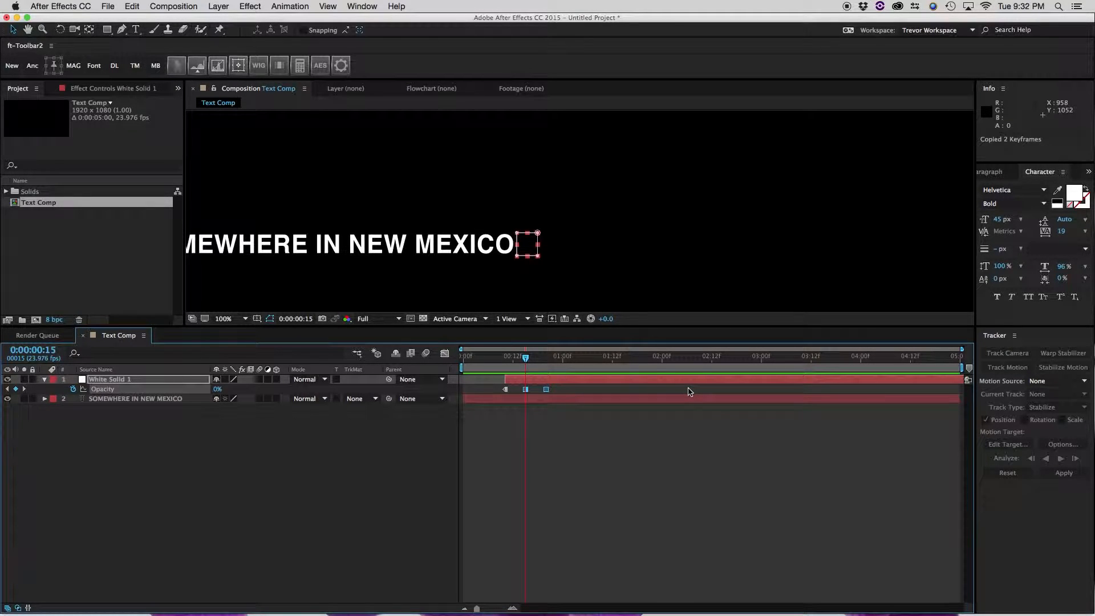
pyautogui.press('space')
pyautogui.hotkey('ctrl', 'v')
pyautogui.hotkey('shift', 'pagedown')
pyautogui.hotkey('ctrl', 'v')
pyautogui.hotkey('shift', 'pagedown')
pyautogui.hotkey('ctrl', 'v')
pyautogui.hotkey('shift', 'pagedown')
pyautogui.hotkey('ctrl', 'v')
pyautogui.hotkey('shift', 'pagedown')
pyautogui.hotkey('ctrl', 'v')
pyautogui.hotkey('shift', 'pagedown')
pyautogui.hotkey('ctrl', 'v')
pyautogui.hotkey('shift', 'pagedown')
pyautogui.hotkey('ctrl', 'v')
pyautogui.hotkey('shift', 'pagedown')
pyautogui.hotkey('ctrl', 'v')
pyautogui.hotkey('shift', 'pagedown')
pyautogui.hotkey('ctrl', 'v')
pyautogui.hotkey('shift', 'pagedown')
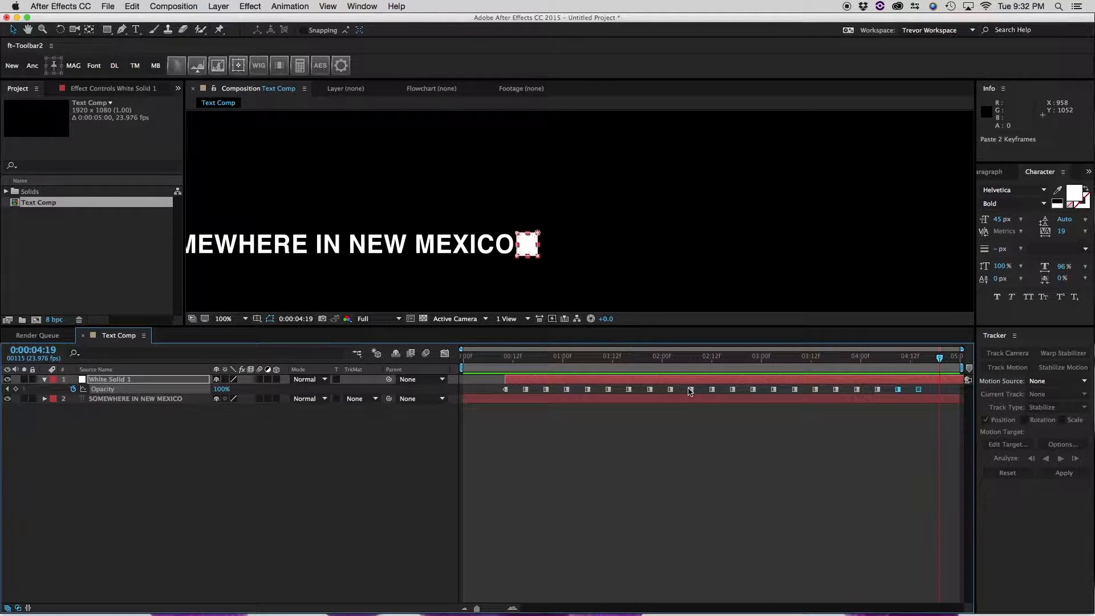
pyautogui.hotkey('ctrl', 'v')
pyautogui.press('space')
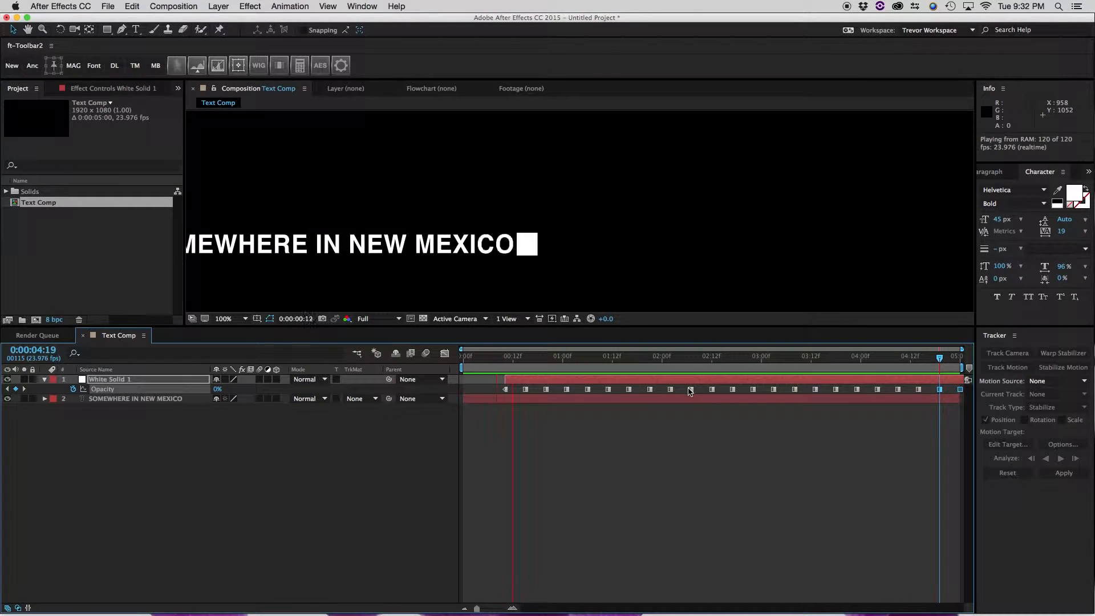
# Delete all of the white solid's pasted Opacity keyframes after frame 20 and return to frame 15.
pyautogui.moveTo(558, 393); pyautogui.dragTo(1082, 396)
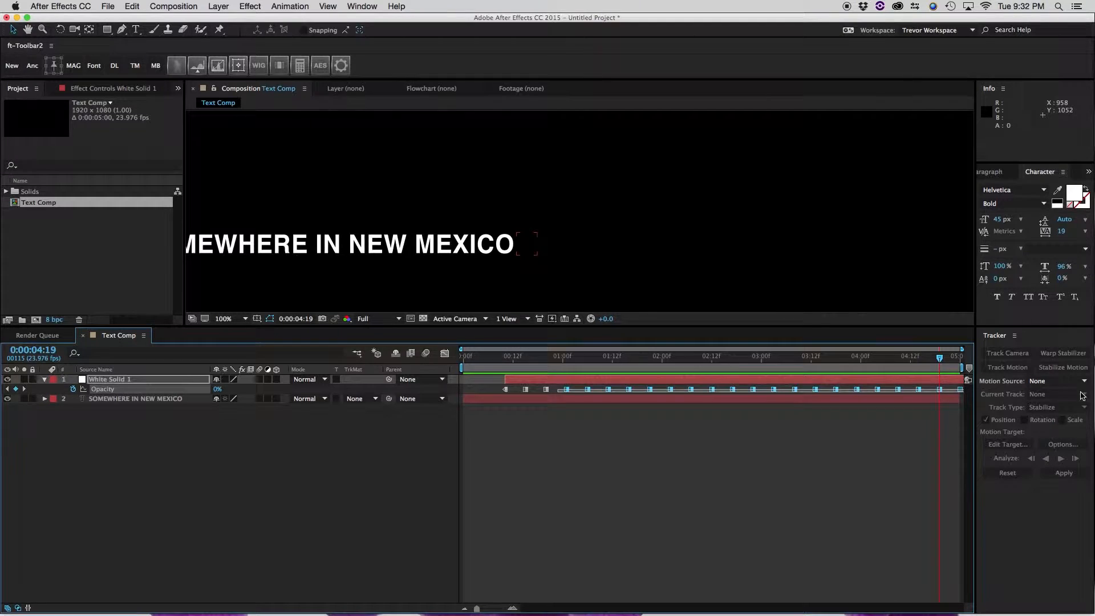
pyautogui.press('Delete')
pyautogui.moveTo(539, 359); pyautogui.dragTo(526, 359)
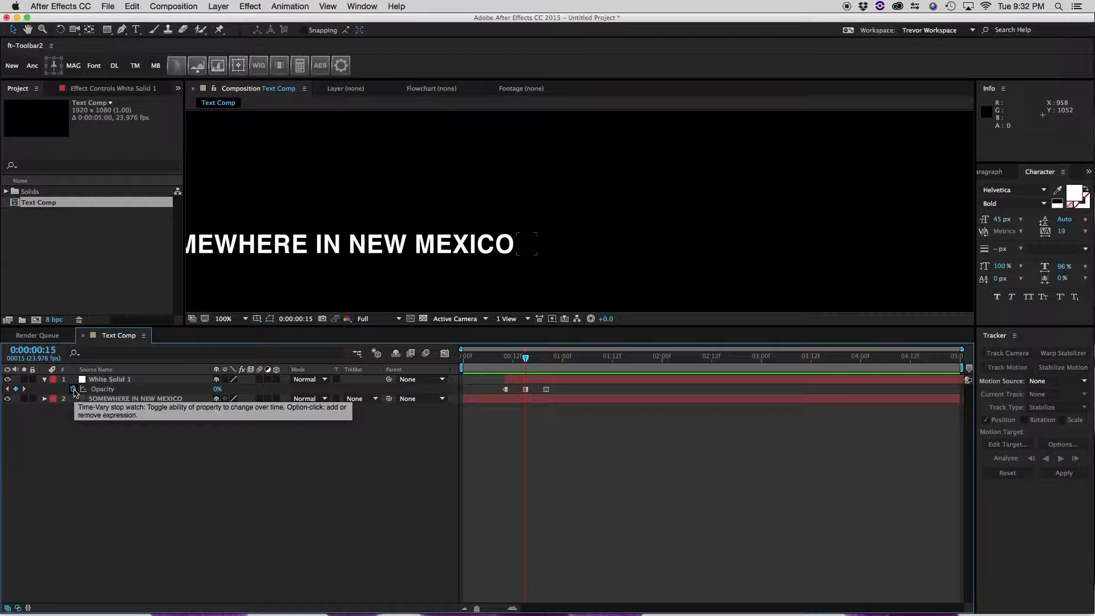
pyautogui.click(79, 487)
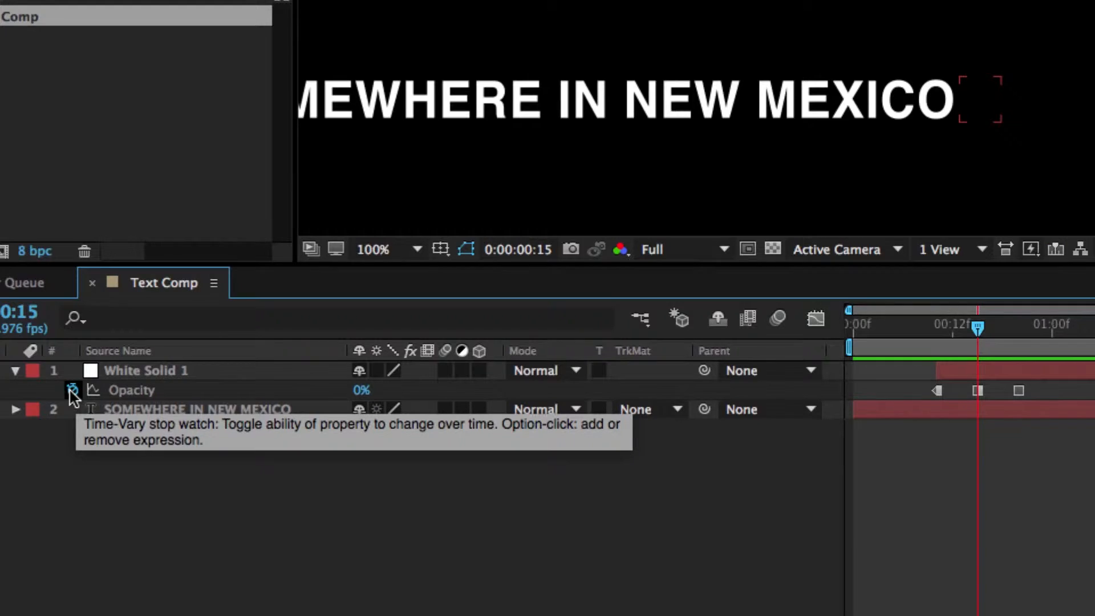
# Add the expression loopOut("cycle",0) to the white solid's Opacity and preview the looping blink.
pyautogui.keyDown('alt'); pyautogui.click(72, 390); pyautogui.keyUp('alt')
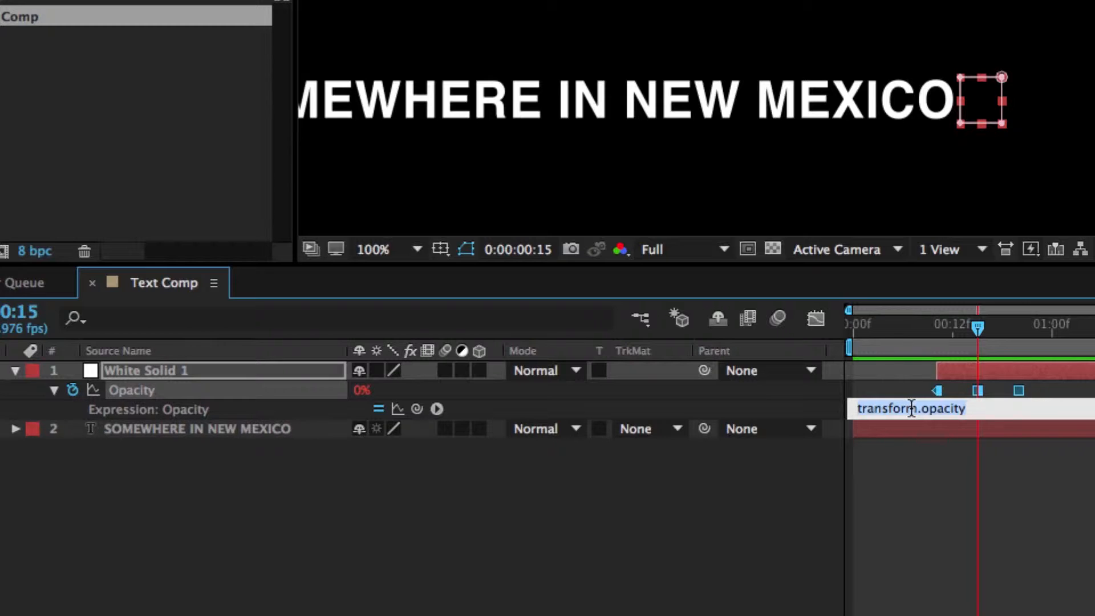
pyautogui.write('lo')
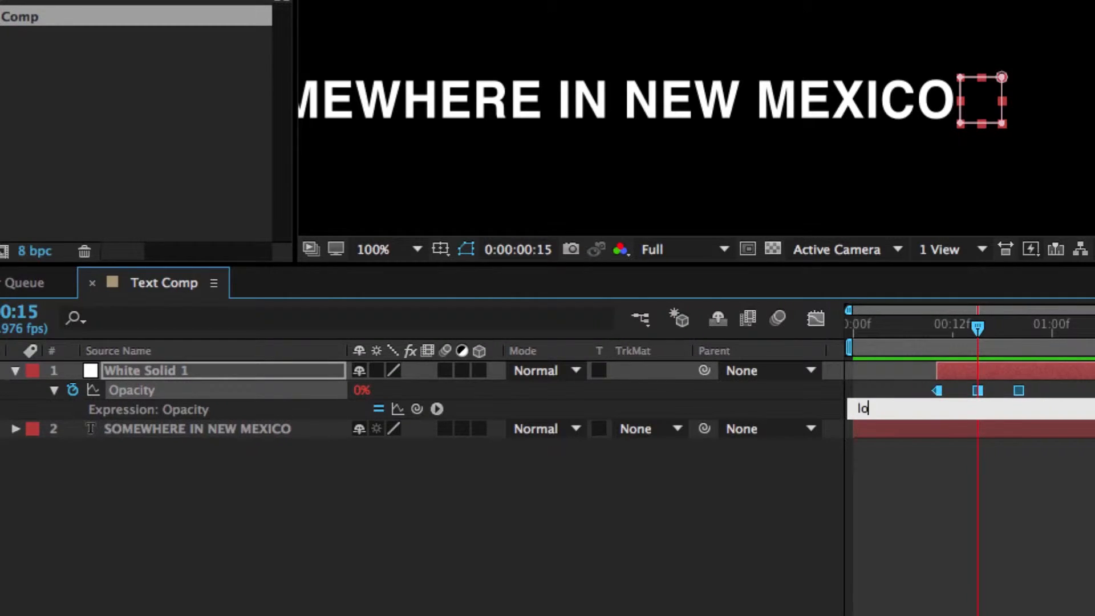
pyautogui.write('opOut("cycle",0)')
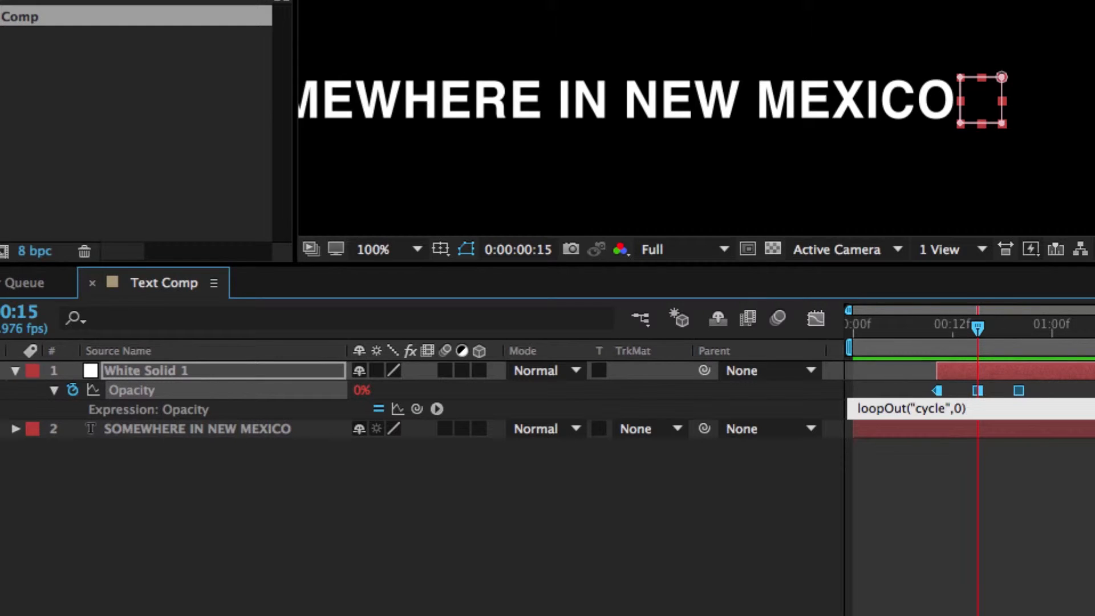
pyautogui.press('KP_Enter')
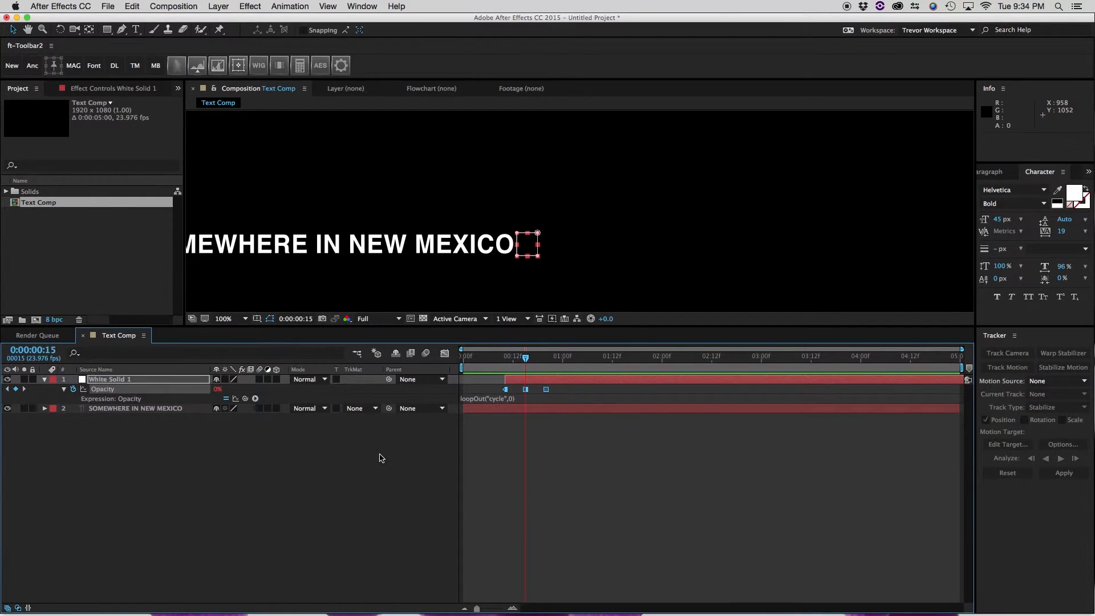
pyautogui.click(416, 458)
pyautogui.press('space')
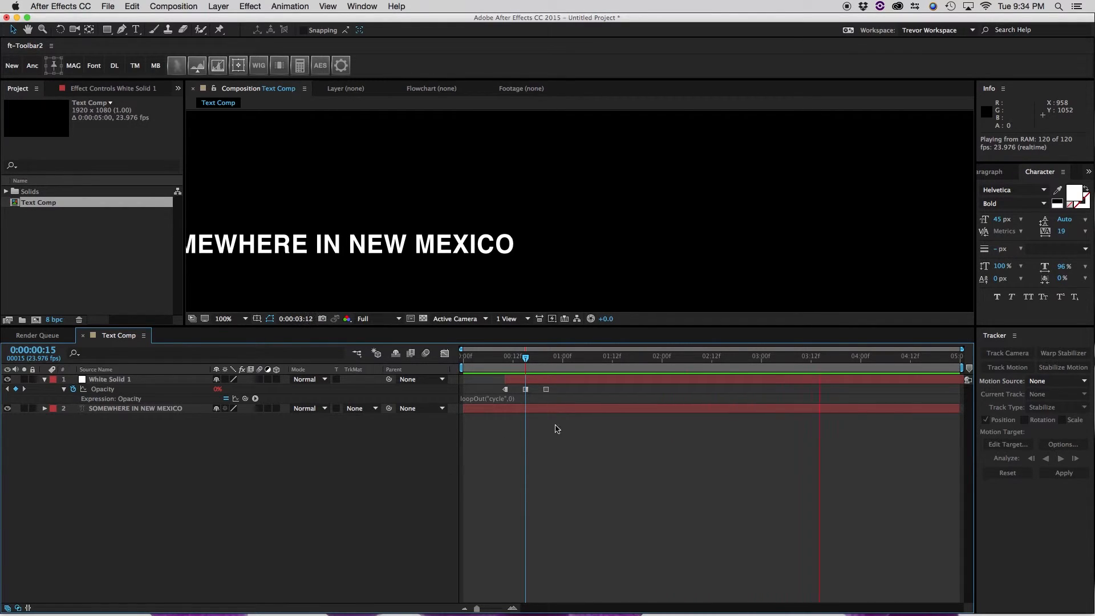
pyautogui.press('space')
pyautogui.moveTo(510, 358); pyautogui.dragTo(556, 360)
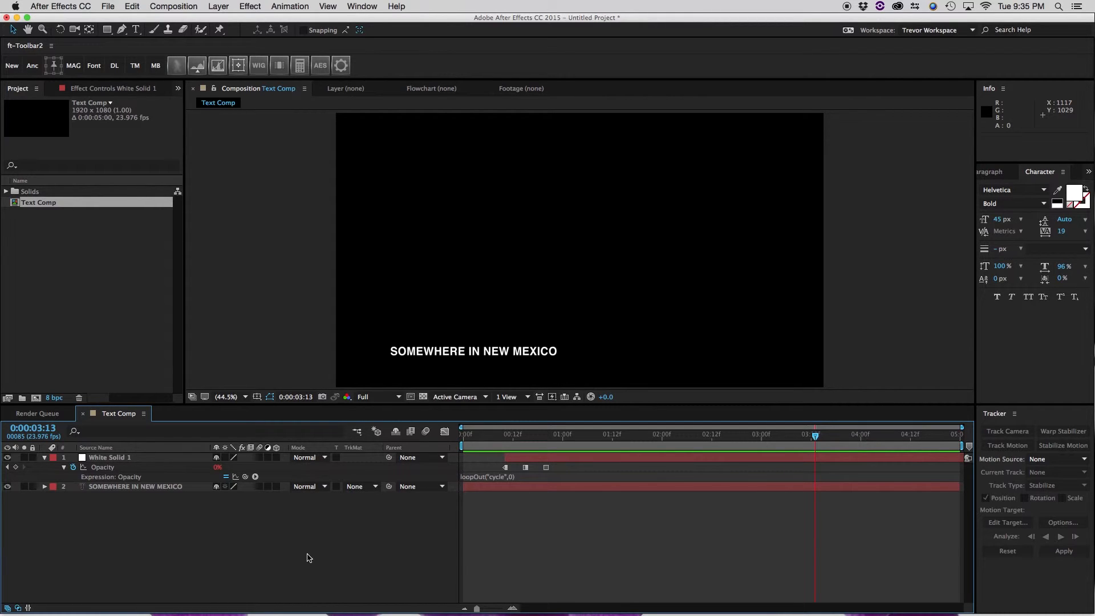
# Add Text Comp to the render queue and set its output module to Lossless with Alpha.
pyautogui.press('super+m')
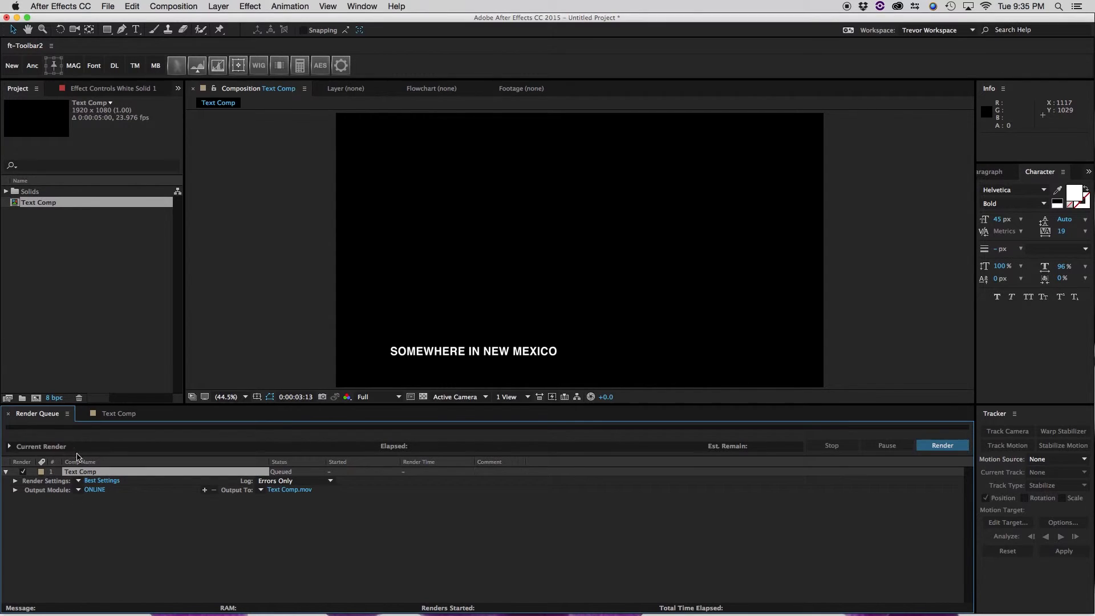
pyautogui.click(115, 414)
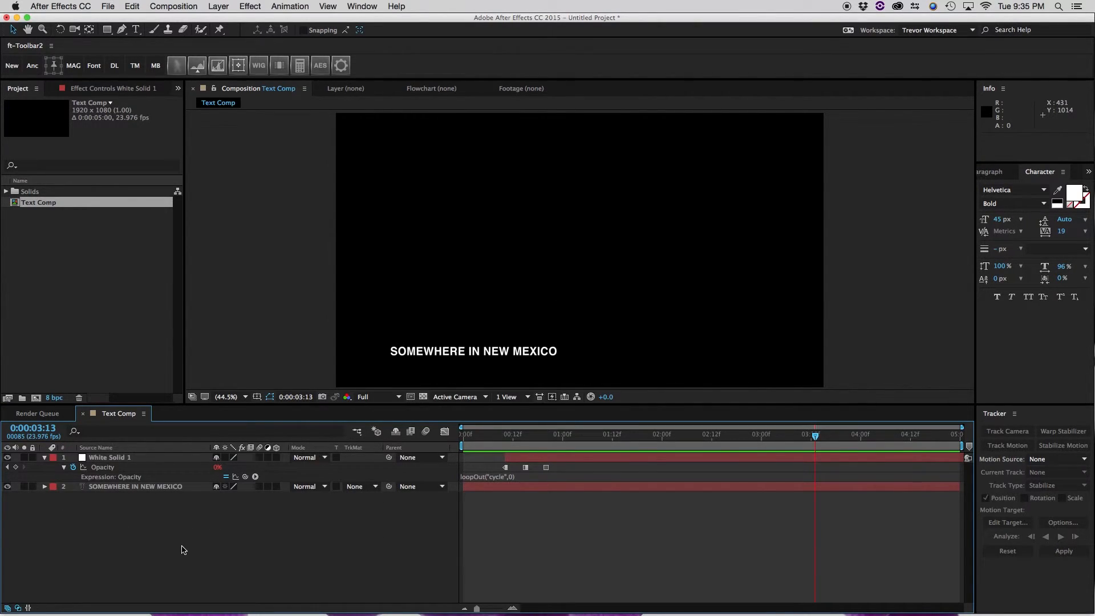
pyautogui.press('super+alt+0')
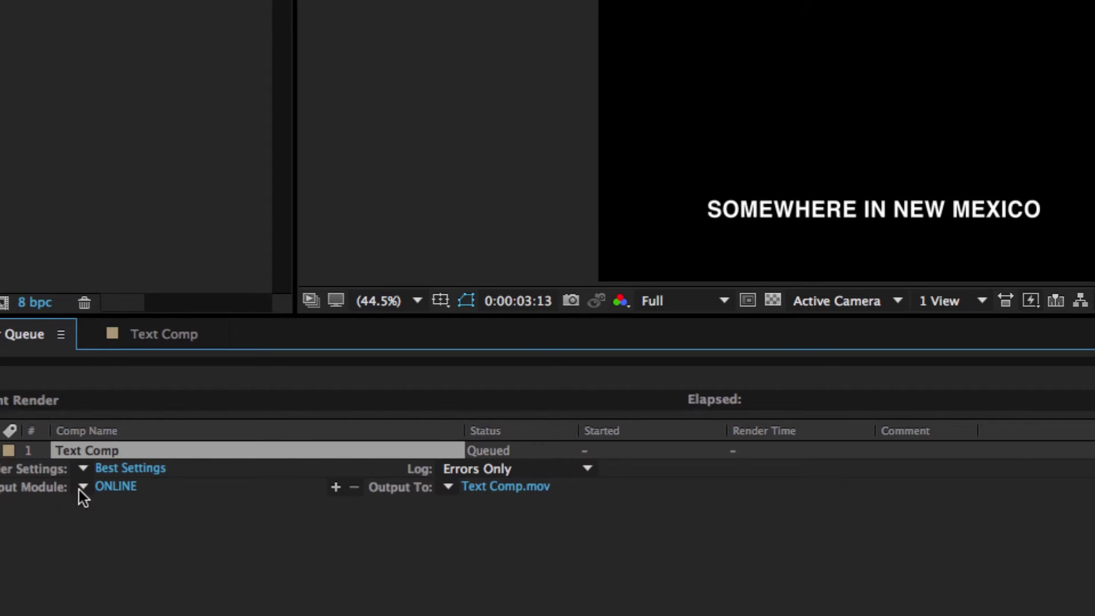
pyautogui.click(78, 491)
pyautogui.click(155, 502)
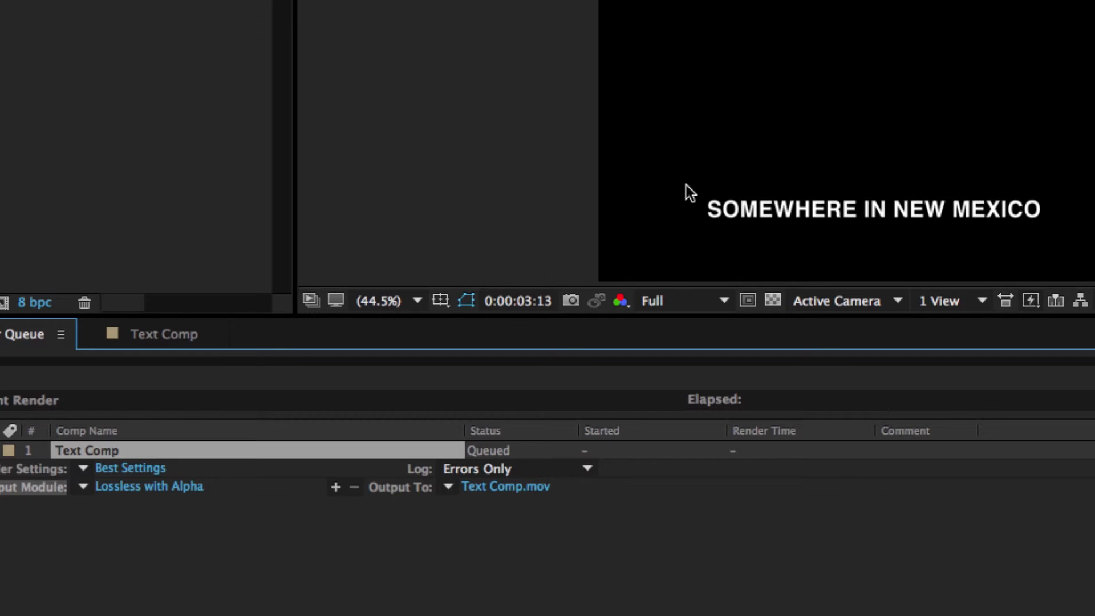
pyautogui.click(543, 491)
pyautogui.press('Escape')
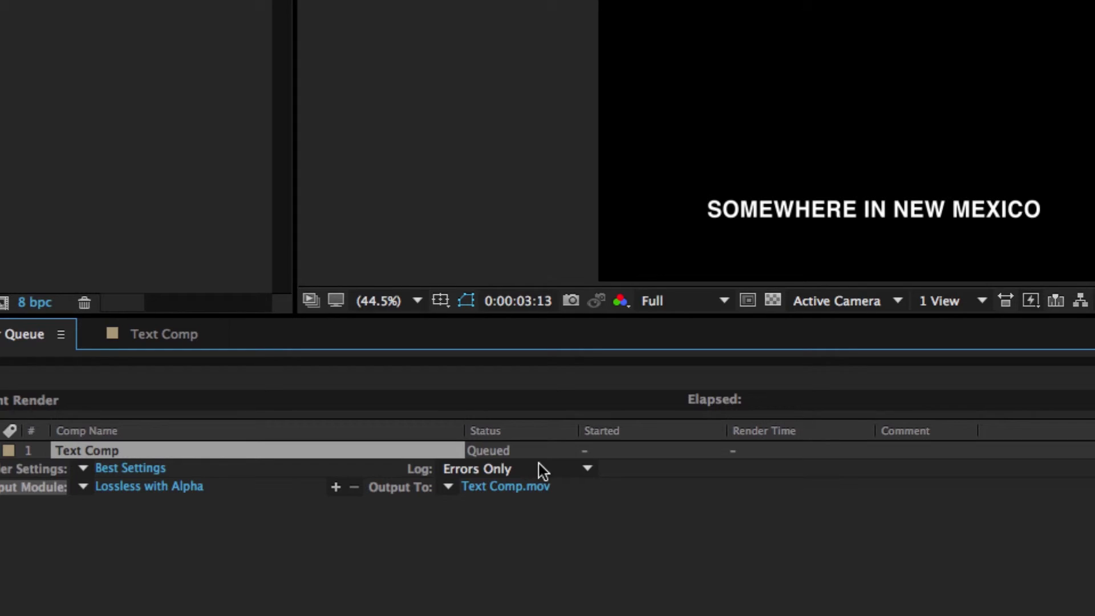